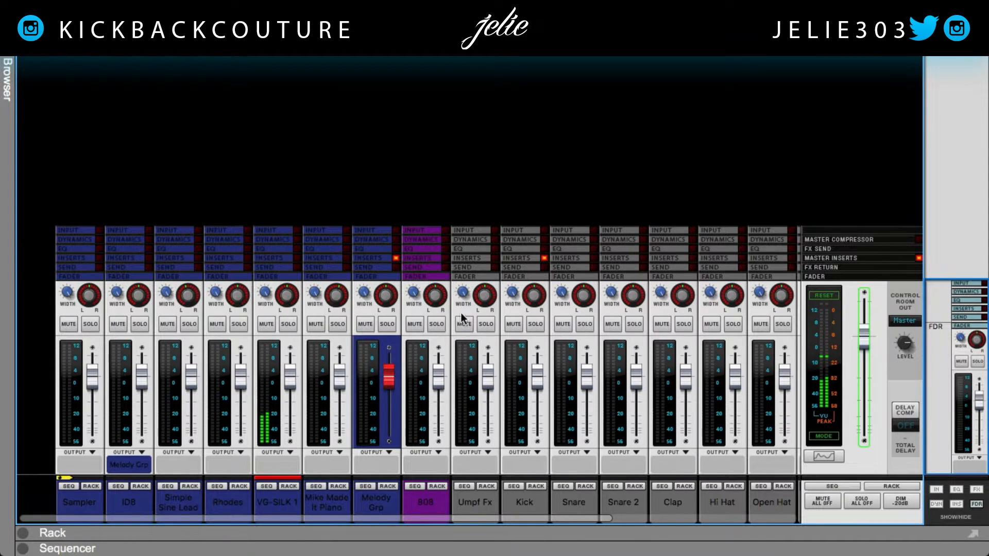
Show the EQ section of the VG-SILK 1 mixer channel and open its Spectrum EQ display
click(271, 249)
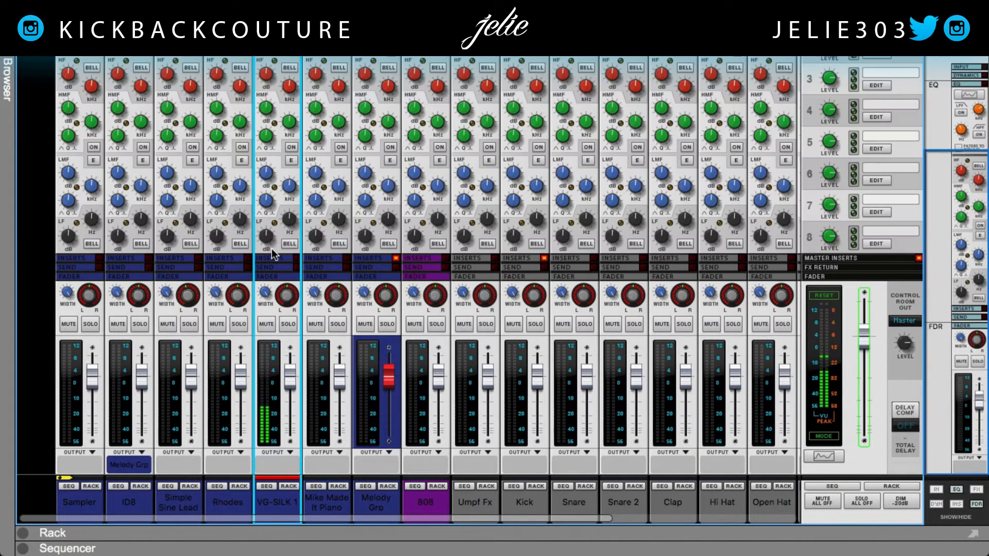
scroll(273, 252, up, 3)
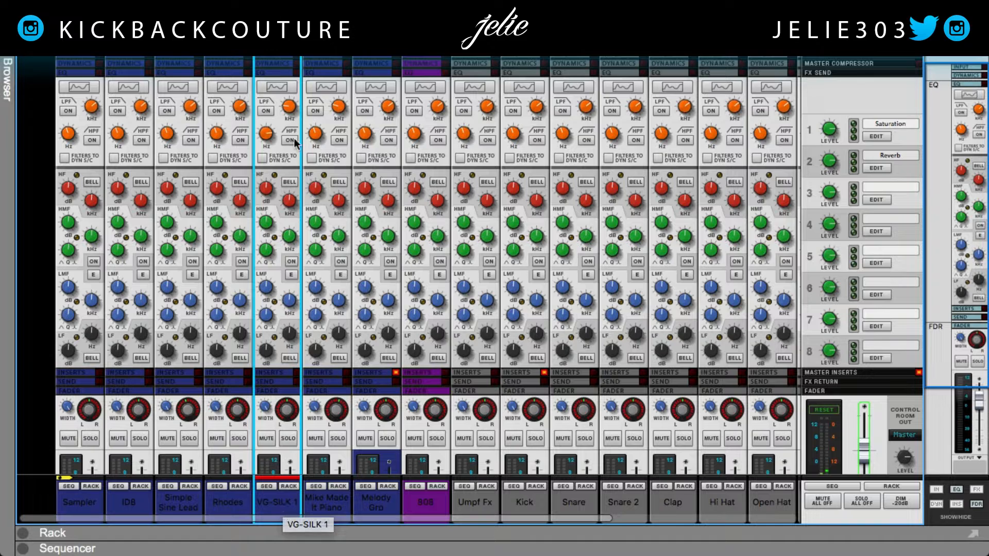
click(277, 87)
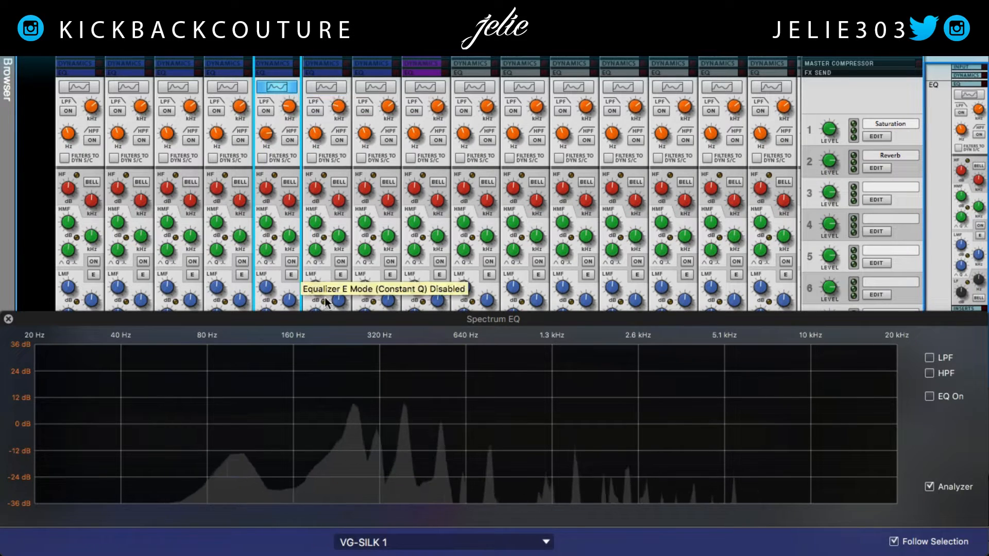
Resize the Spectrum EQ window taller and smaller, and return it to full width over the lower half of the screen
drag(337, 311, 302, 134)
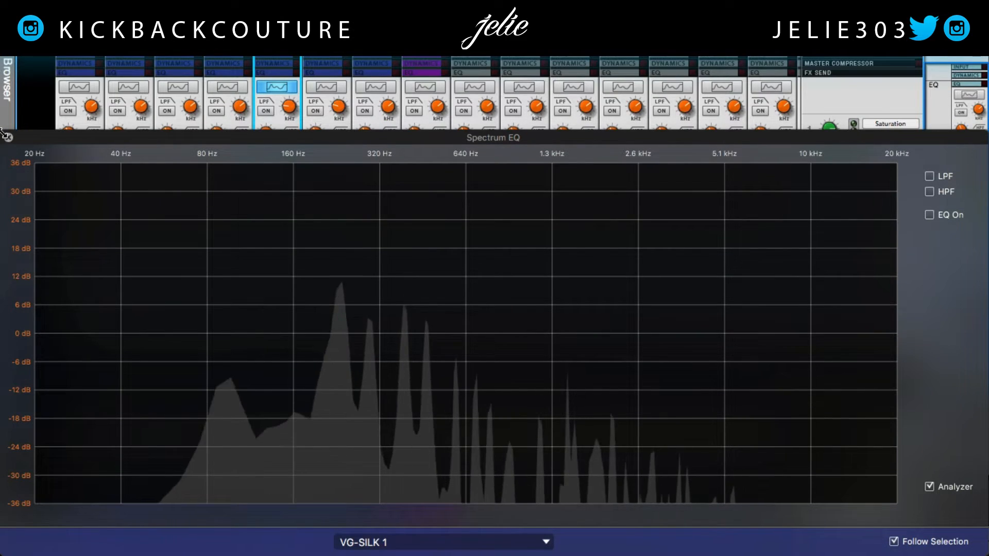
drag(11, 135, 715, 510)
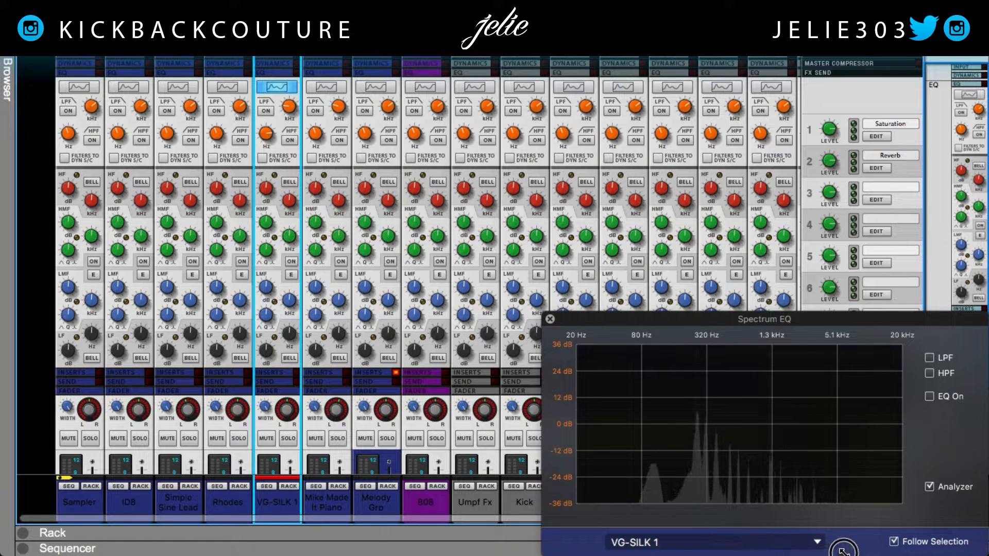
click(859, 545)
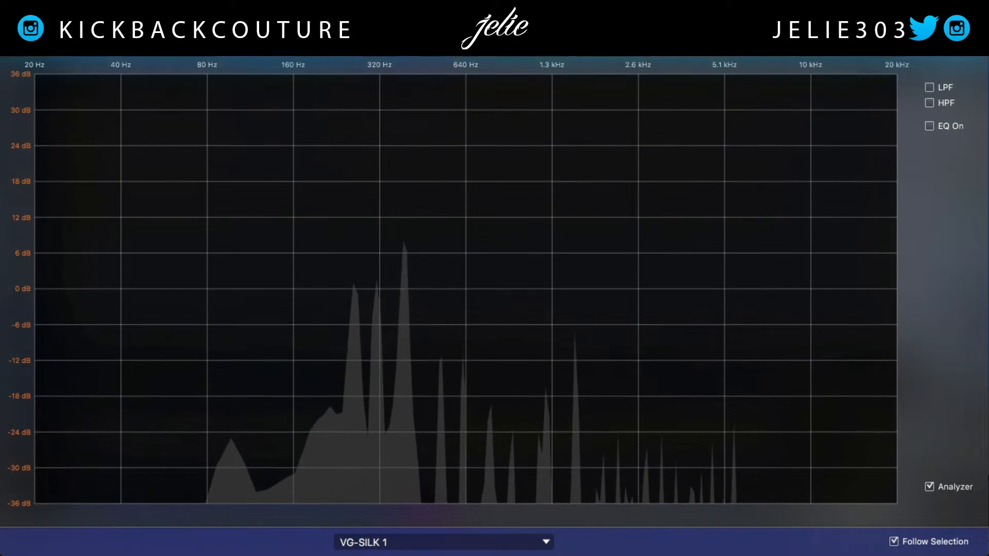
drag(1, 45, 4, 315)
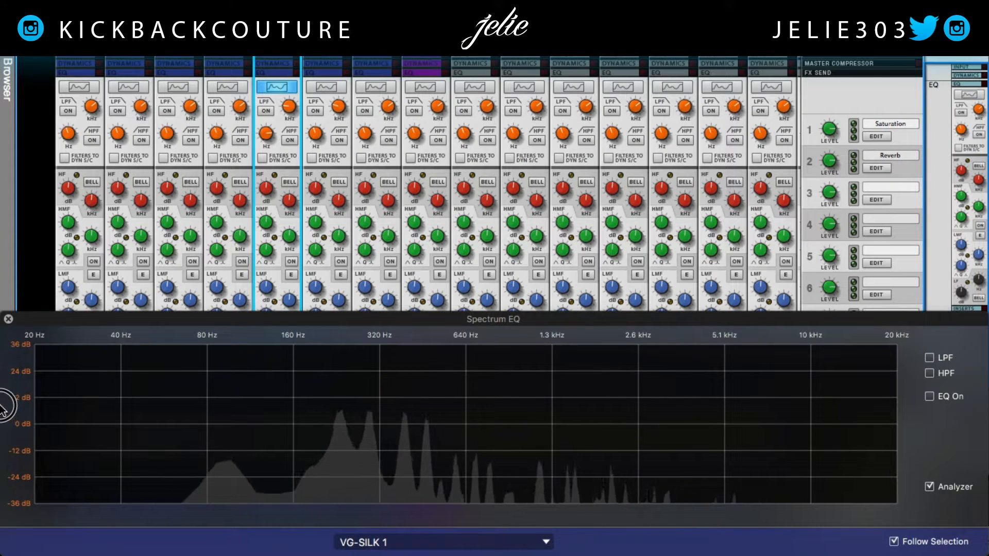
Enable the low pass filter on VG-SILK 1, sweep its cutoff from 20 kHz down to 100 Hz, and switch the filter off
scroll(213, 222, down, 3)
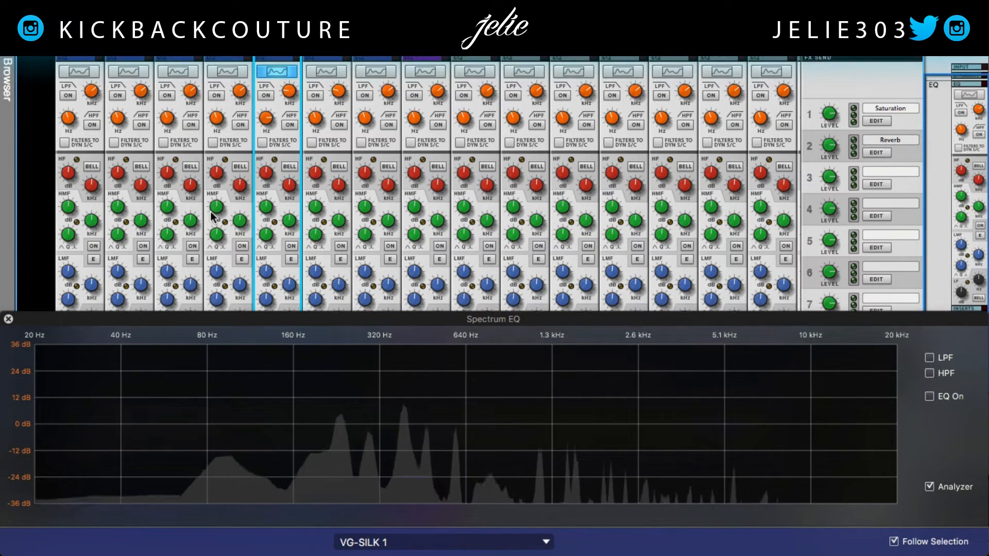
click(269, 94)
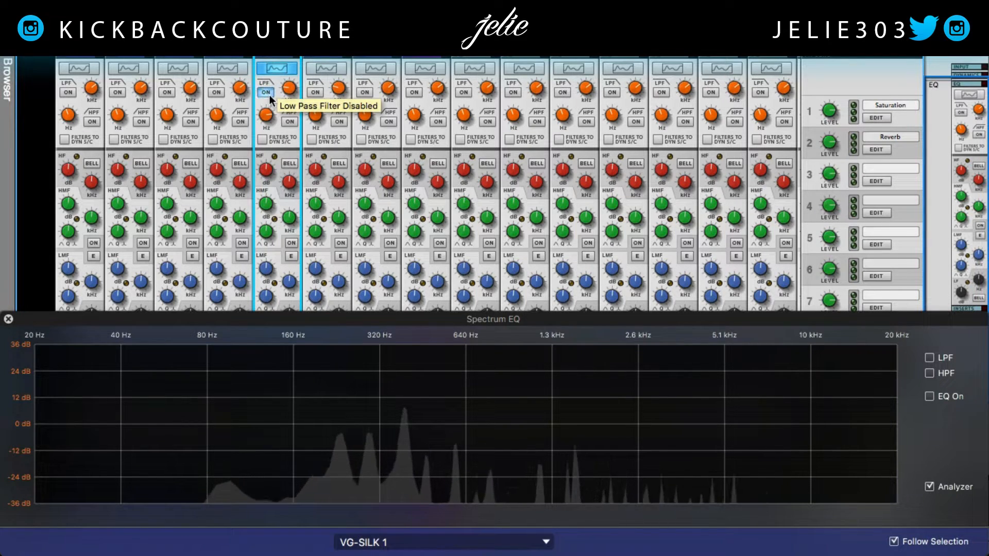
drag(292, 90, 298, 49)
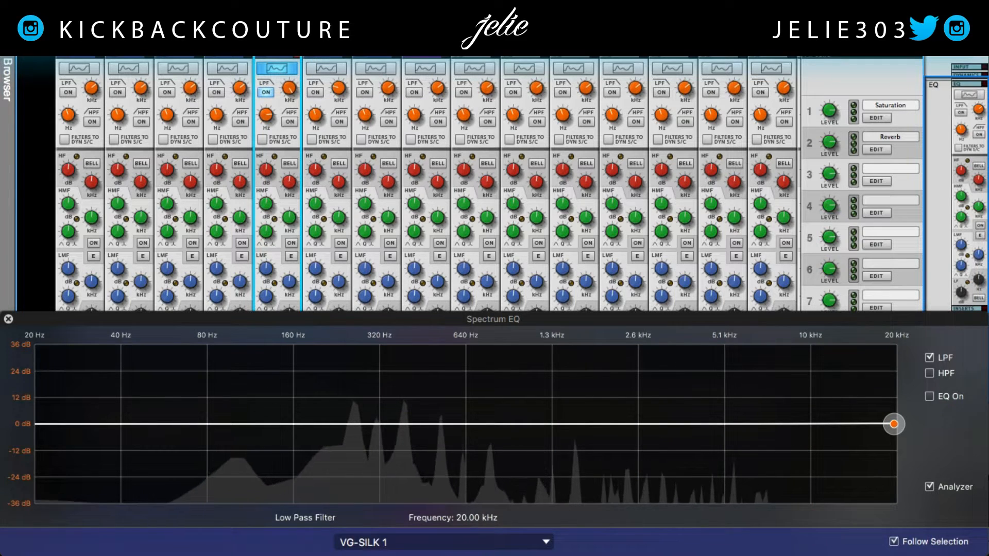
drag(291, 88, 292, 128)
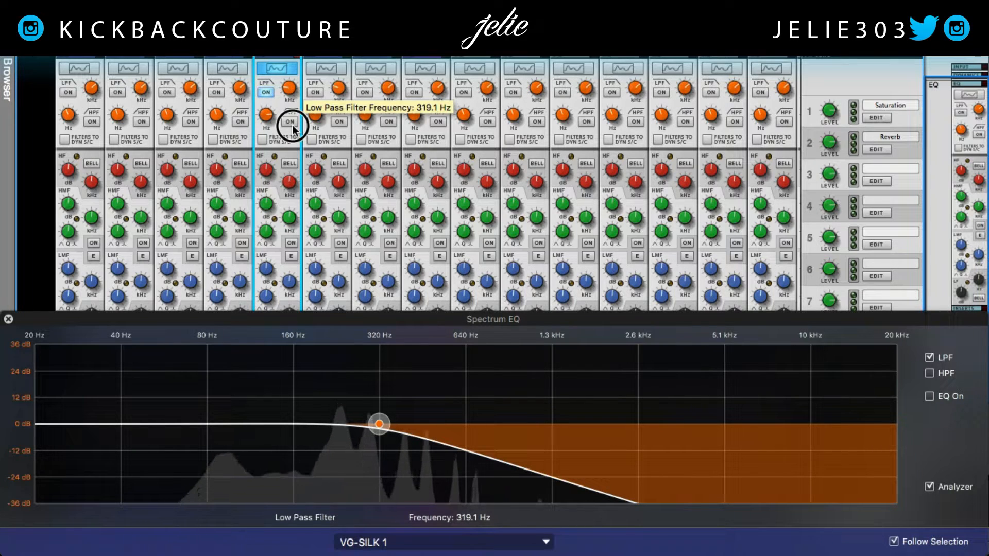
mouse_move(293, 129)
mouse_down()
mouse_move(306, 91)
mouse_move(306, 130)
mouse_up()
drag(281, 95, 291, 111)
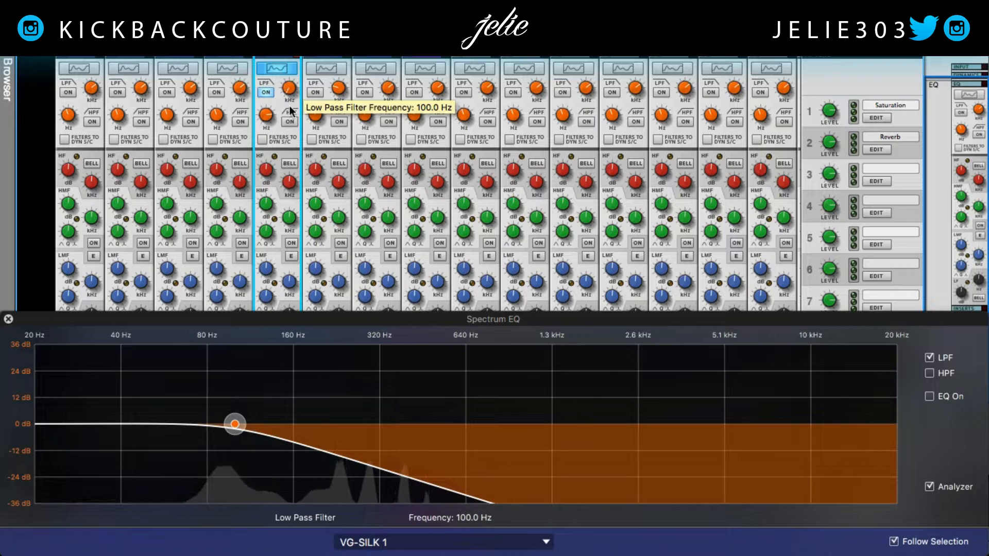
click(267, 94)
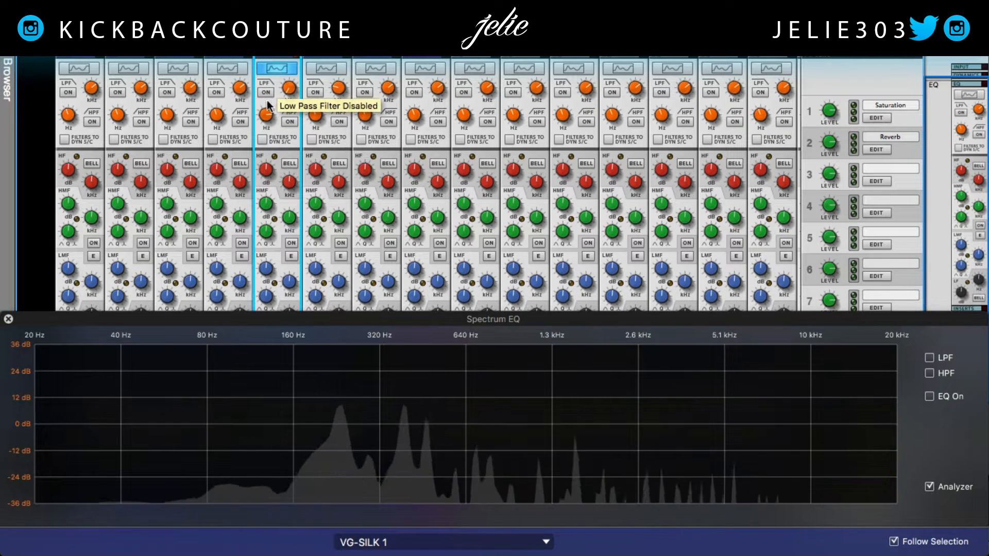
Enable the high pass filter on VG-SILK 1, lower its cutoff to just above 160 Hz, and switch the filter off
click(290, 122)
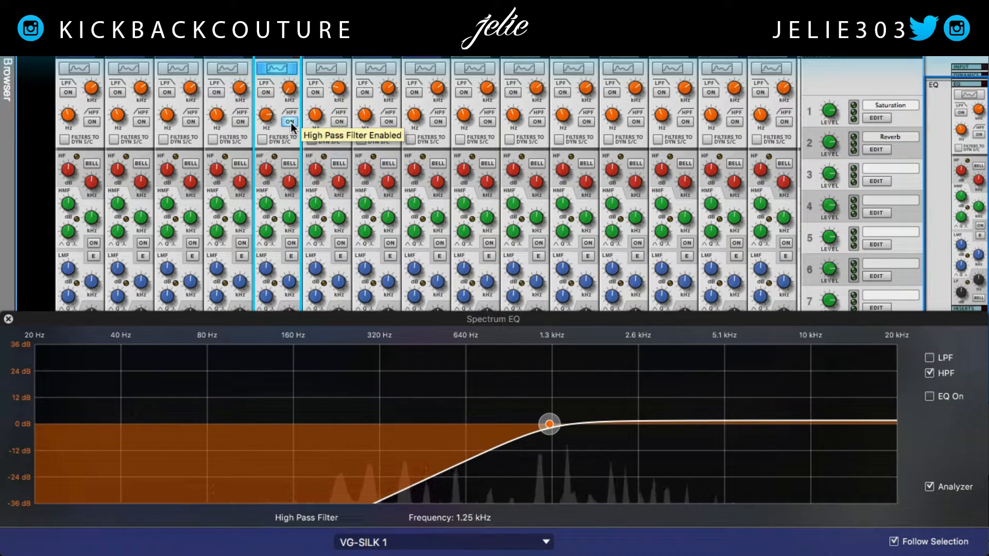
mouse_move(268, 115)
mouse_down()
mouse_move(274, 170)
mouse_move(266, 98)
mouse_move(269, 130)
mouse_up()
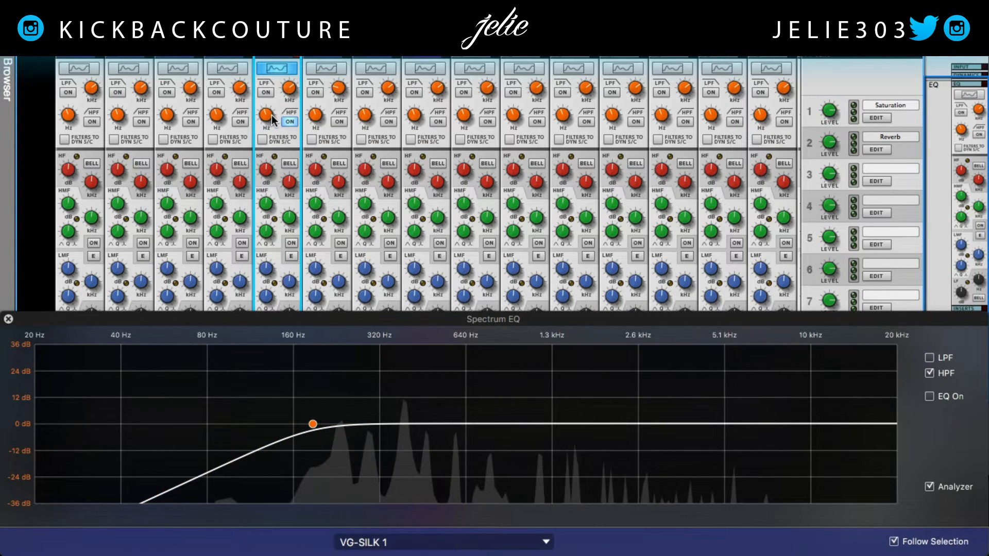
click(289, 122)
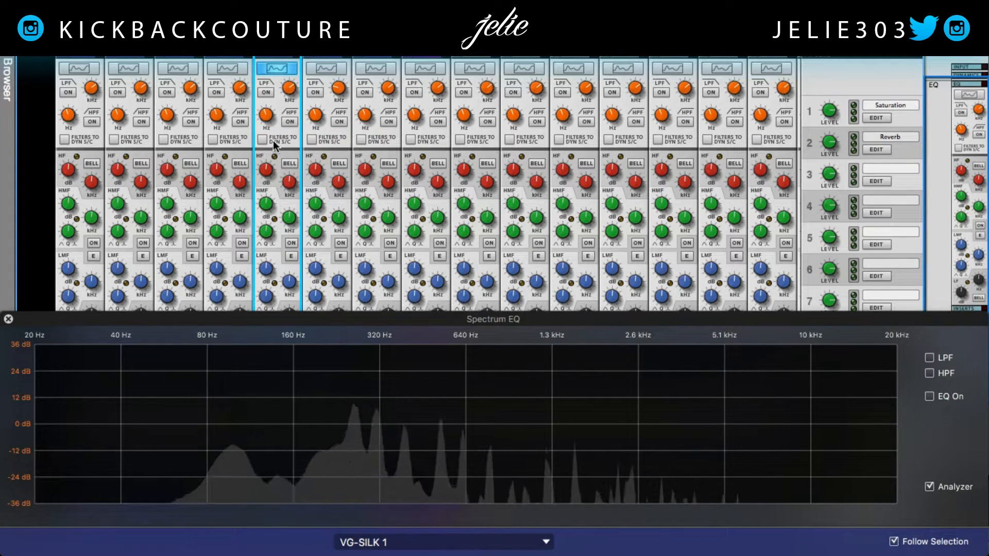
Route VG-SILK 1's filters to the dynamics sidechain, toggle the high and low pass filters, and turn the routing off
scroll(275, 142, down, 1)
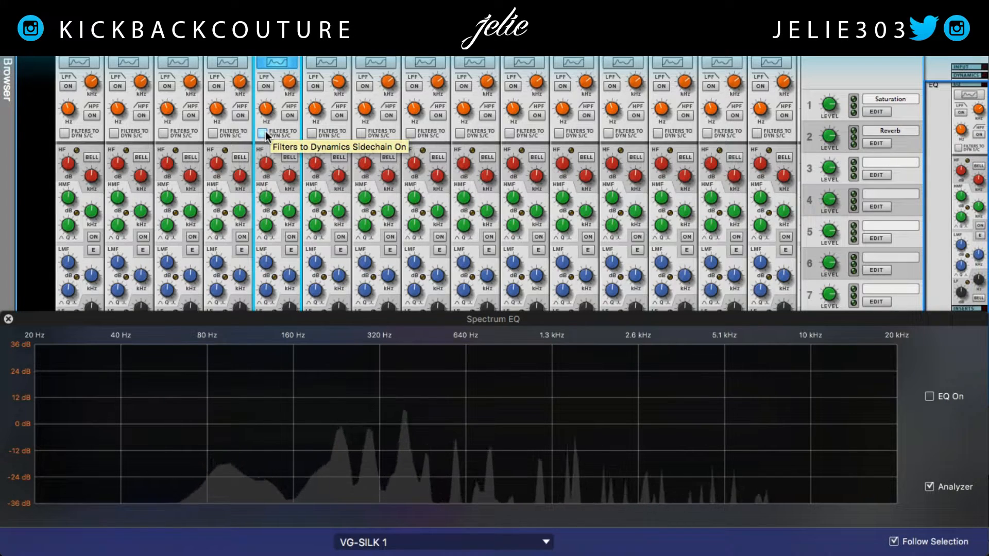
click(263, 133)
click(290, 115)
click(267, 86)
click(290, 115)
click(265, 86)
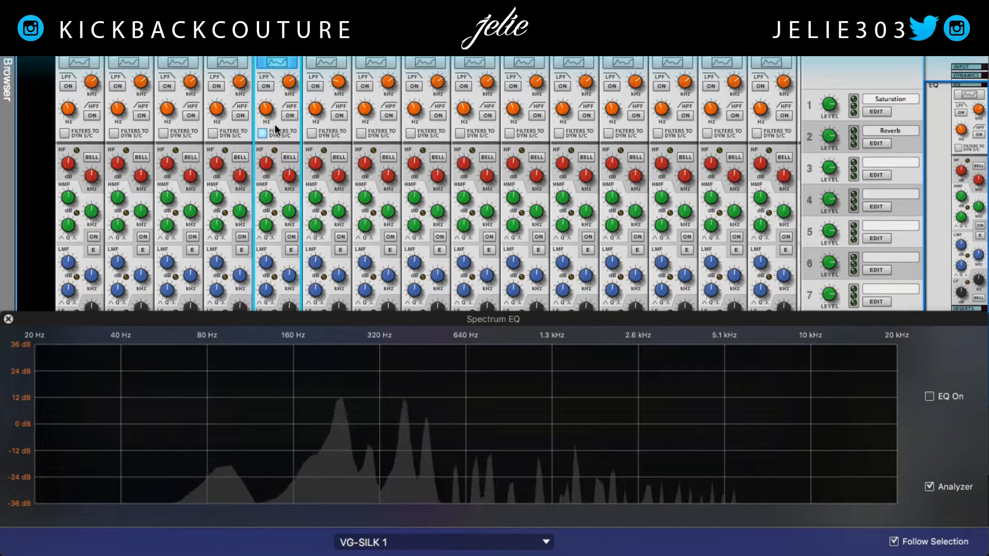
click(265, 135)
Enable the four-band equalizer on the VG-SILK 1 channel
scroll(265, 142, down, 1)
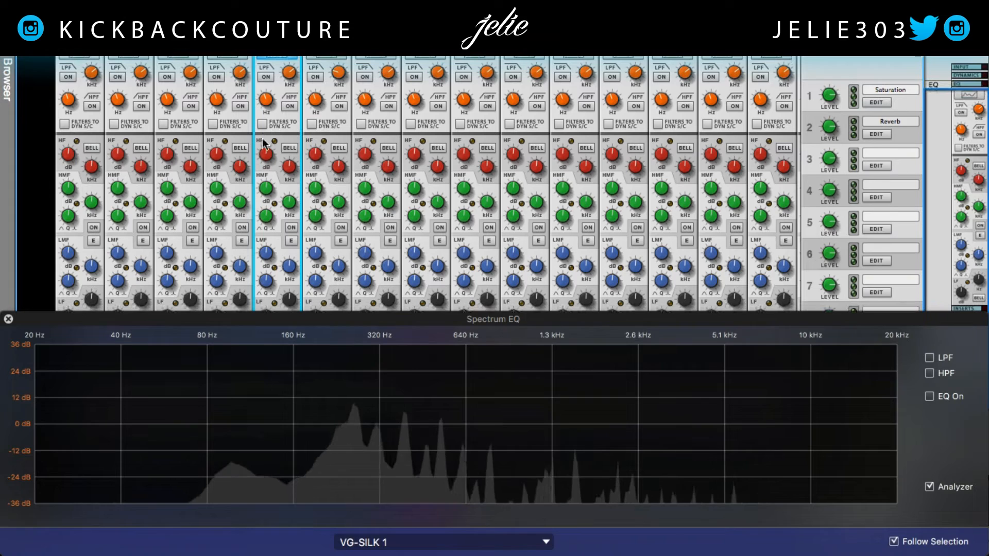
scroll(269, 139, down, 1)
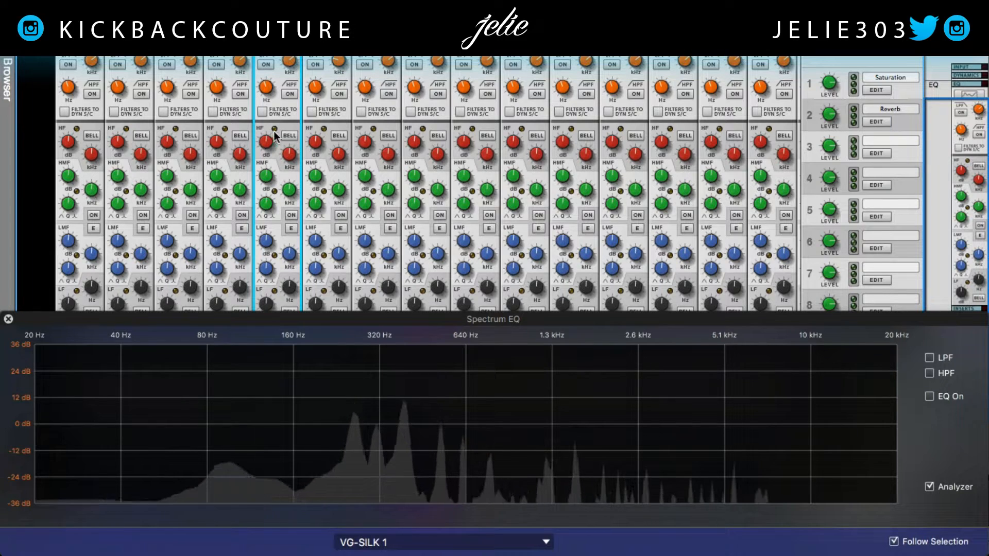
scroll(273, 131, down, 2)
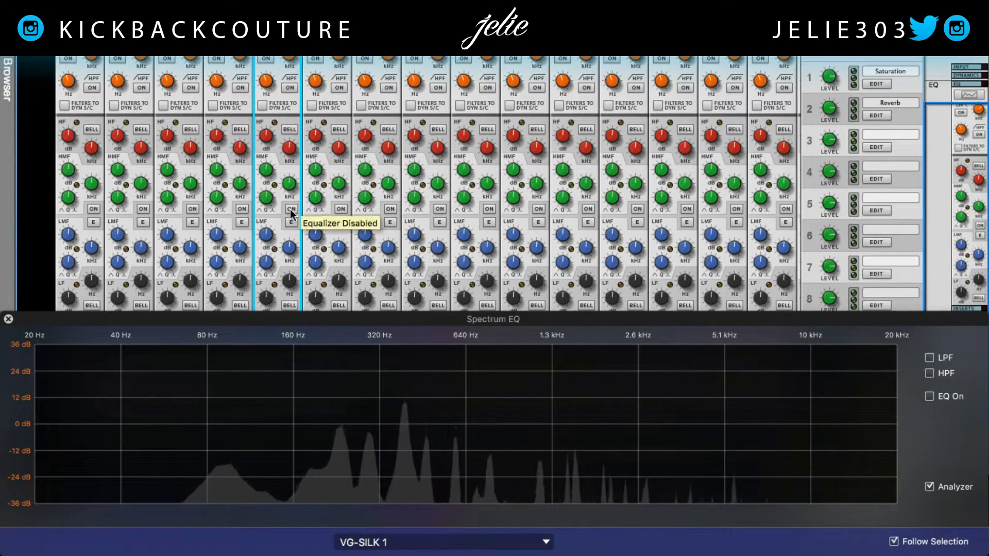
click(291, 209)
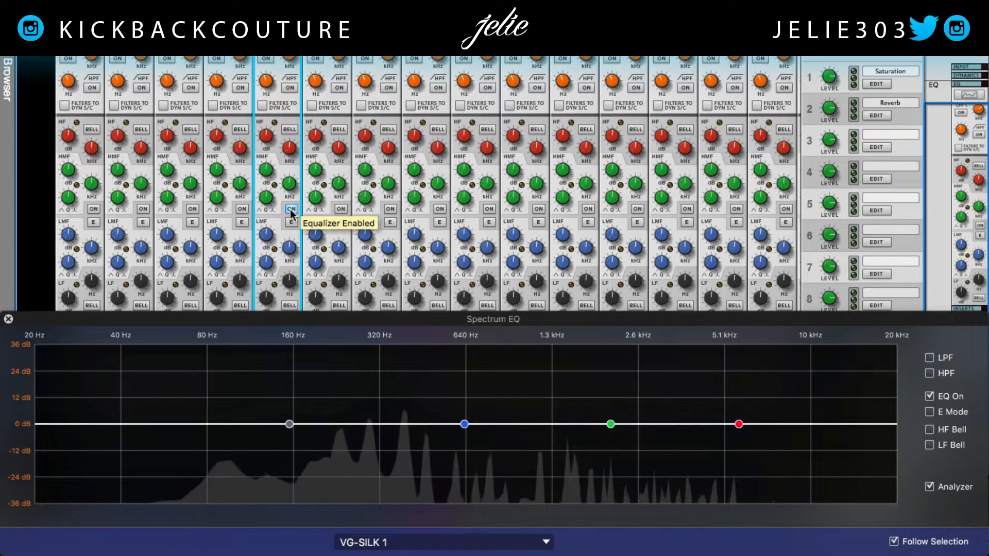
click(316, 138)
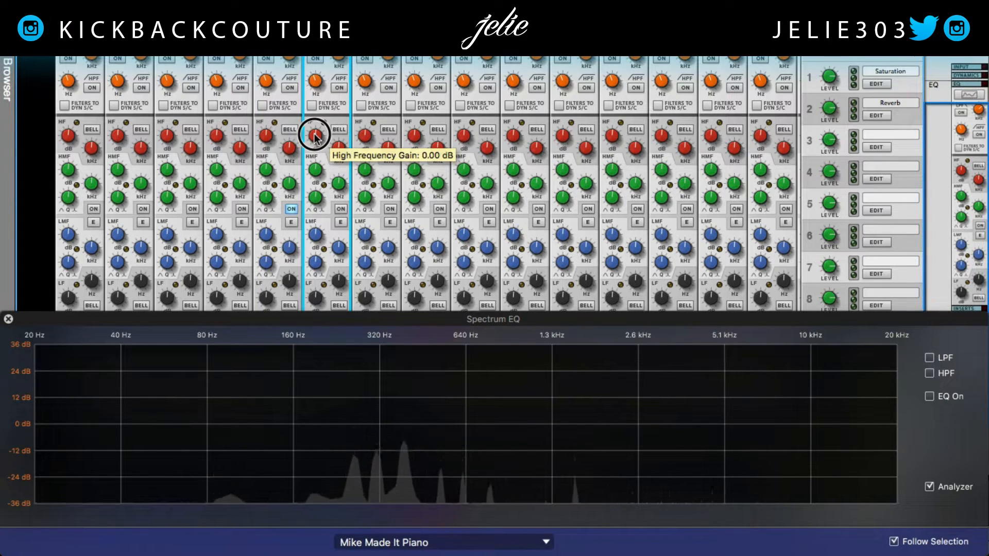
drag(315, 133, 323, 142)
click(342, 126)
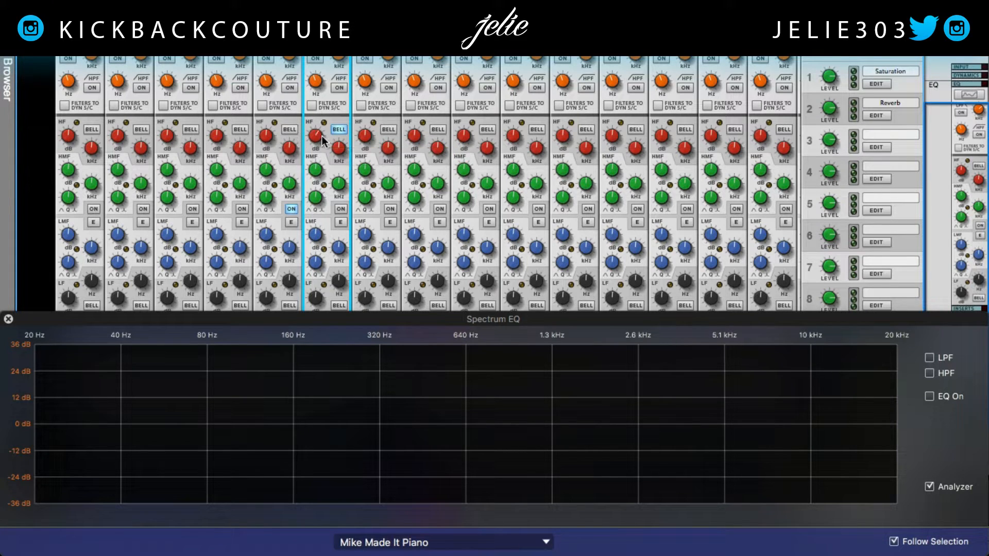
Try the high-frequency band of VG-SILK 1 in shelf mode, boosting its gain to 13.33 dB and resetting it to 0 dB
click(273, 154)
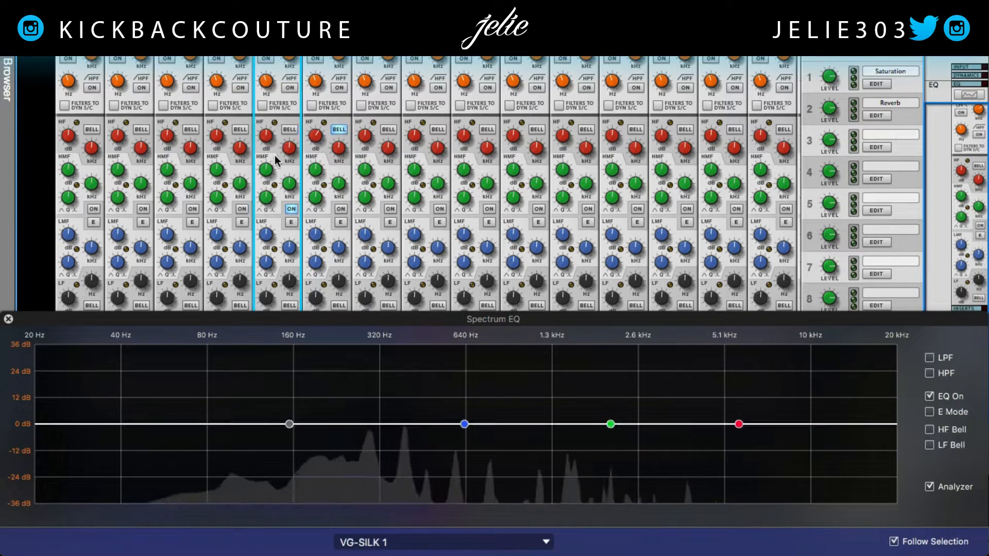
click(290, 130)
click(291, 133)
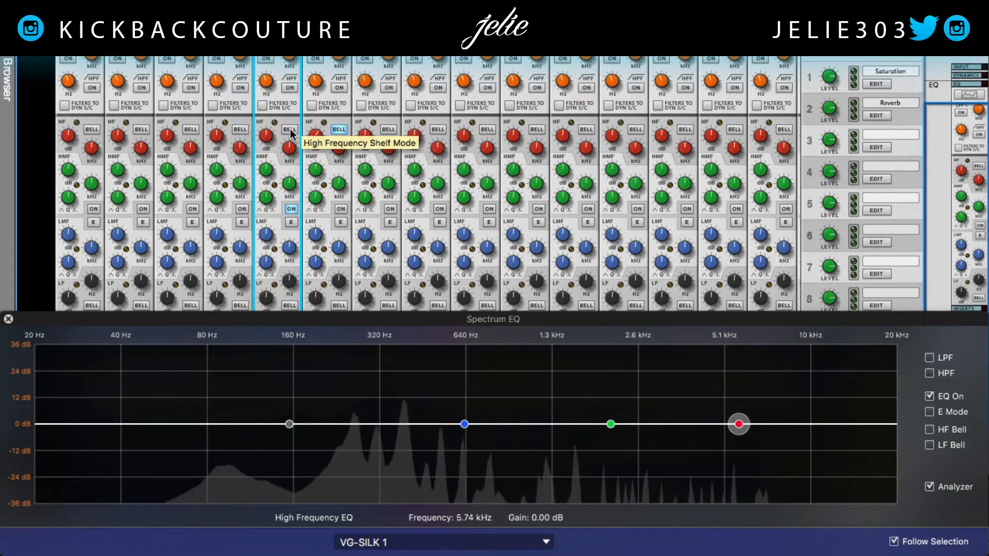
drag(266, 136, 268, 128)
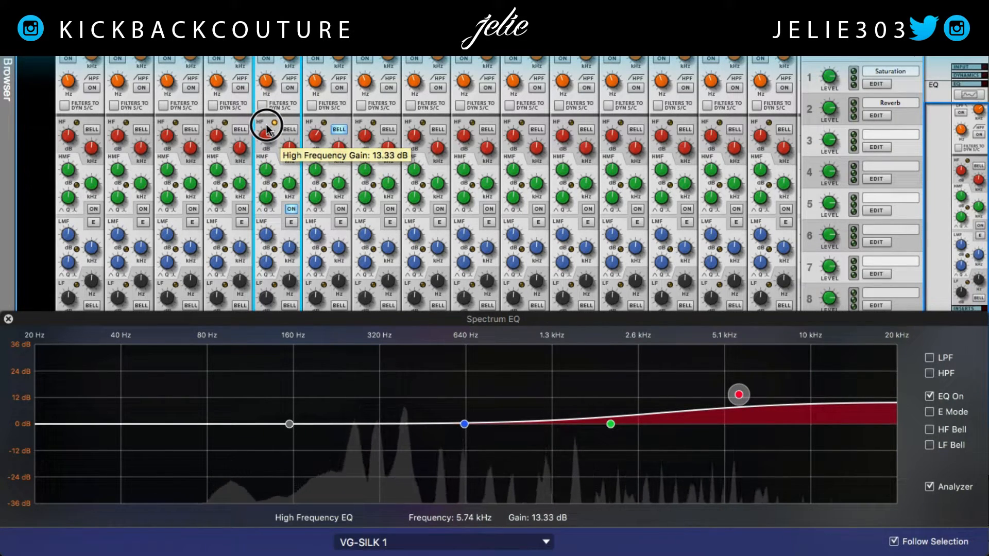
mouse_move(268, 134)
mouse_down()
mouse_move(264, 170)
mouse_move(267, 133)
mouse_move(265, 145)
mouse_up()
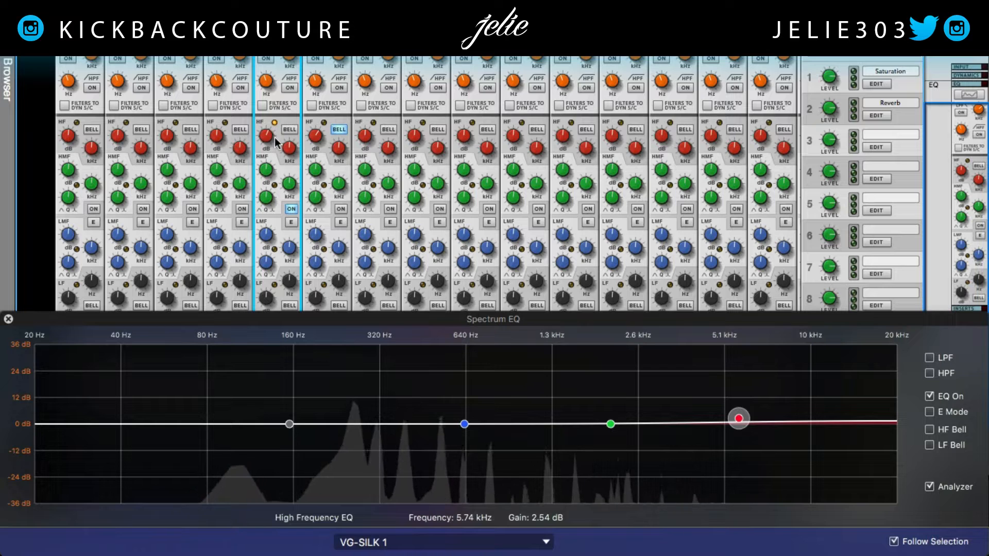
super+click(271, 136)
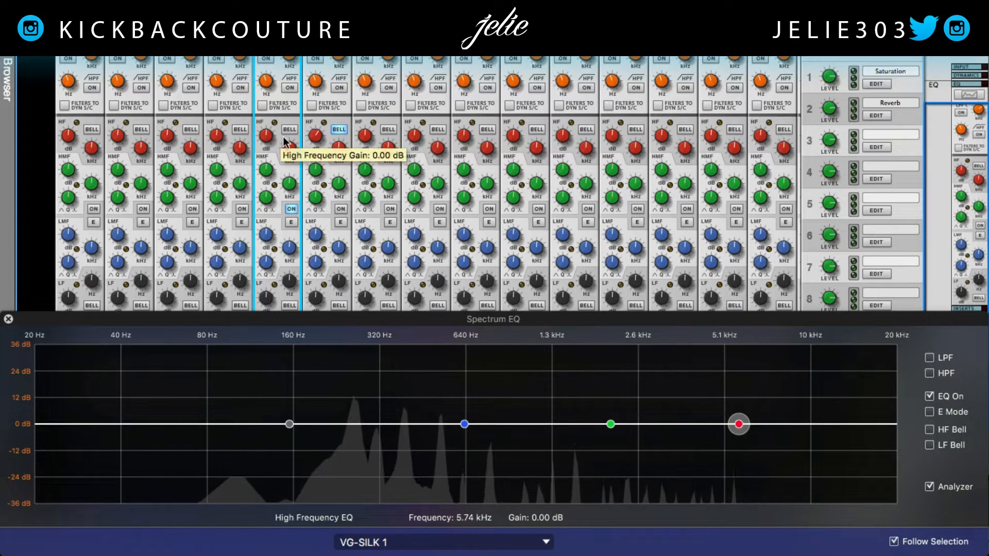
Set VG-SILK 1's high-frequency band to bell mode with a cut of -6.35 dB at 7.39 kHz
click(290, 129)
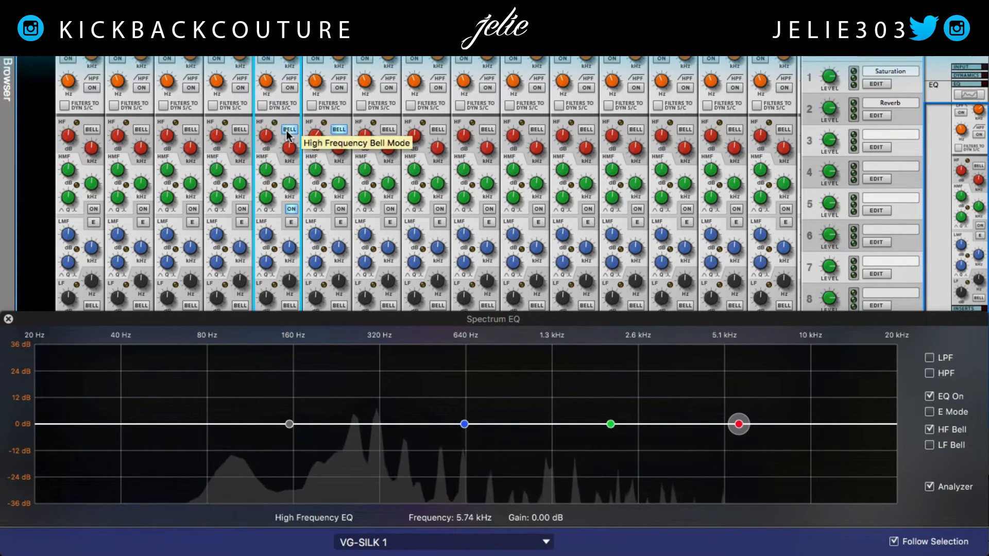
mouse_move(267, 146)
mouse_down()
mouse_move(267, 133)
mouse_move(269, 145)
mouse_move(293, 154)
mouse_move(292, 175)
mouse_move(278, 133)
mouse_up()
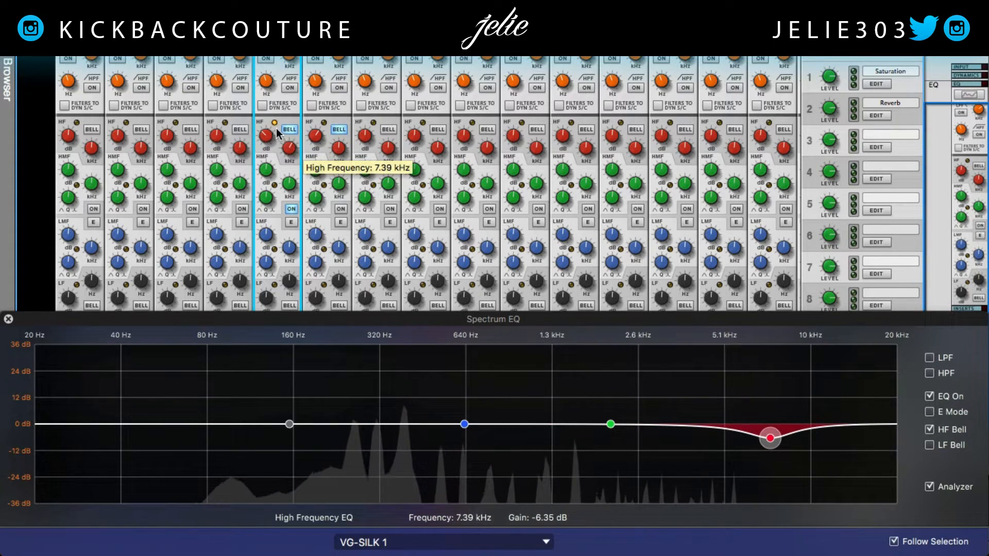
Reset the high-frequency EQ settings on the Mike Made It Piano channel and reselect VG-SILK 1
click(329, 135)
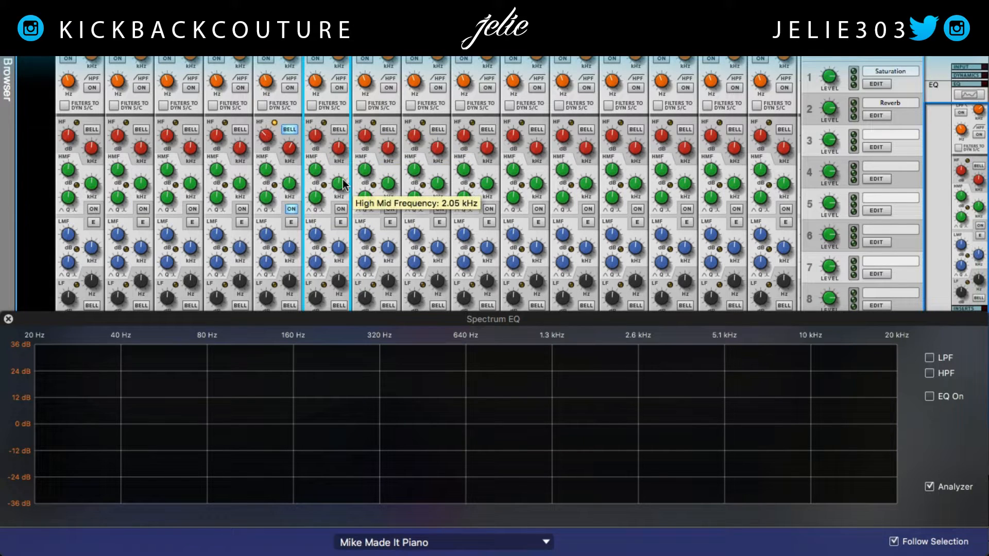
click(271, 152)
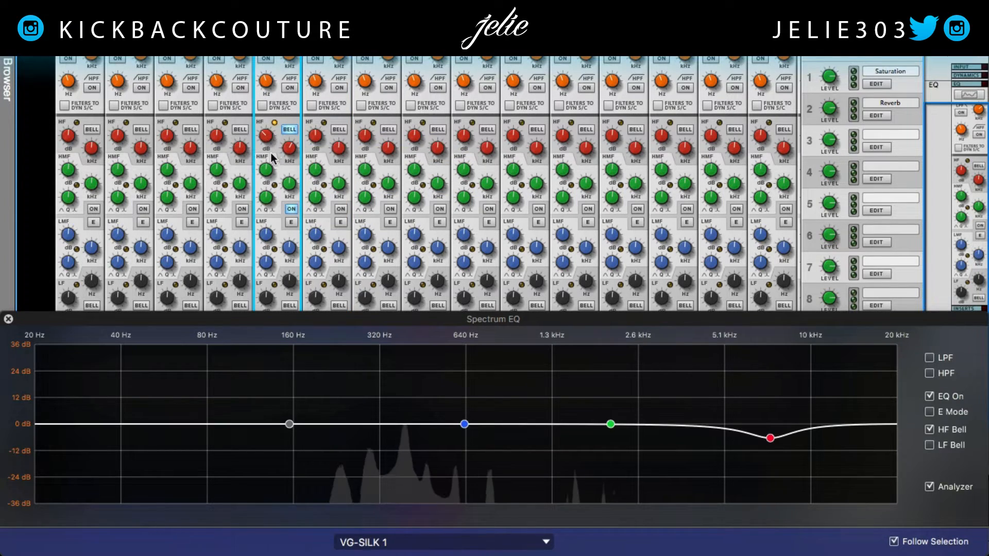
Return VG-SILK 1's high-frequency band to shelf mode, try a -12.06 dB cut at 22 kHz, and reset gain and frequency to defaults
click(290, 130)
drag(265, 137, 296, 123)
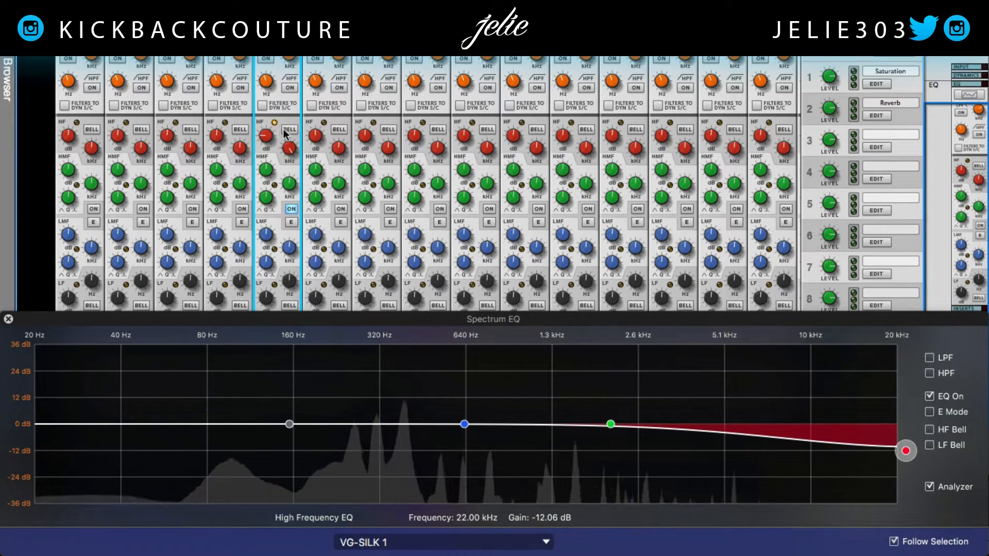
super+click(269, 142)
super+click(285, 152)
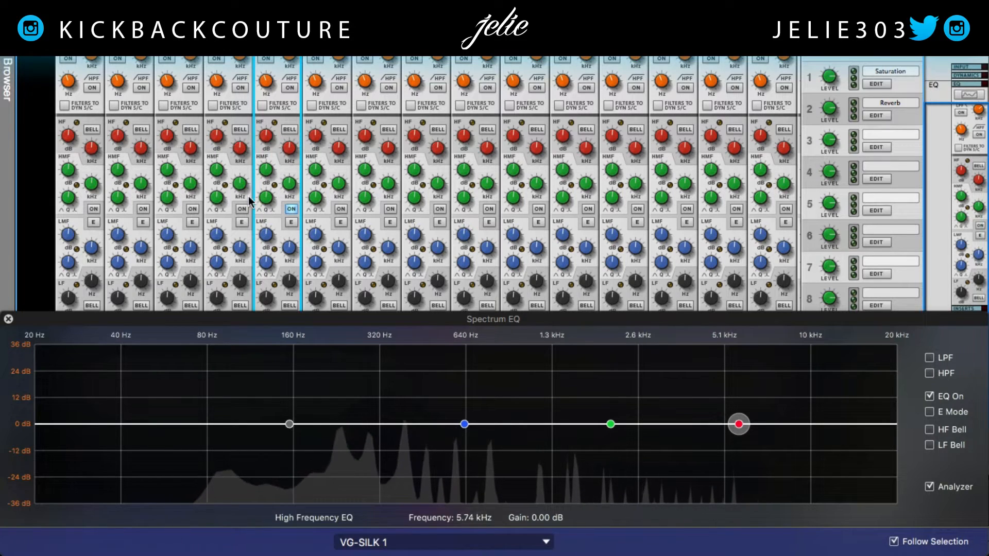
Try boosting VG-SILK 1's high-mid band by 4.44 dB at 1.82 kHz with a Q of 2.50, reset the band, and turn the EQ off
scroll(273, 179, down, 1)
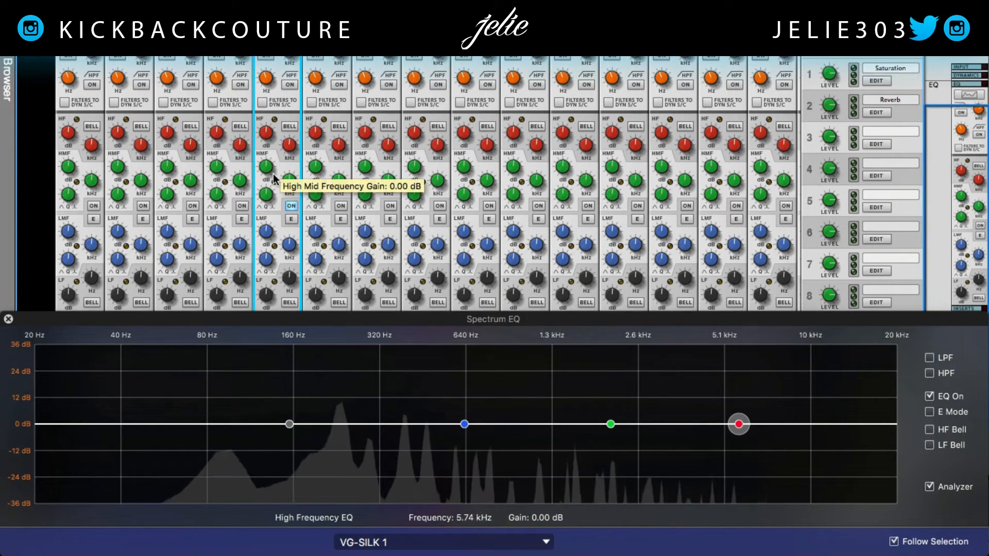
scroll(273, 180, down, 2)
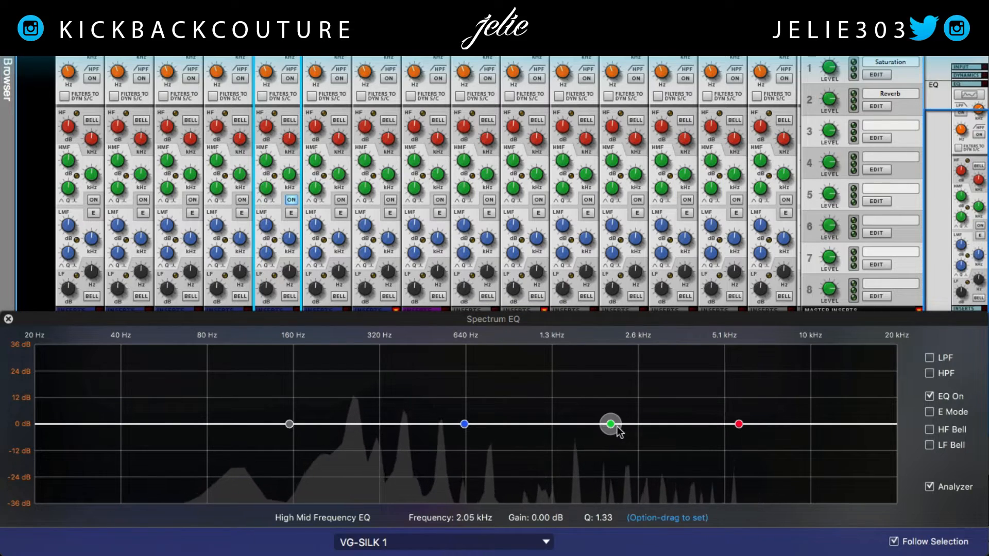
drag(267, 160, 283, 218)
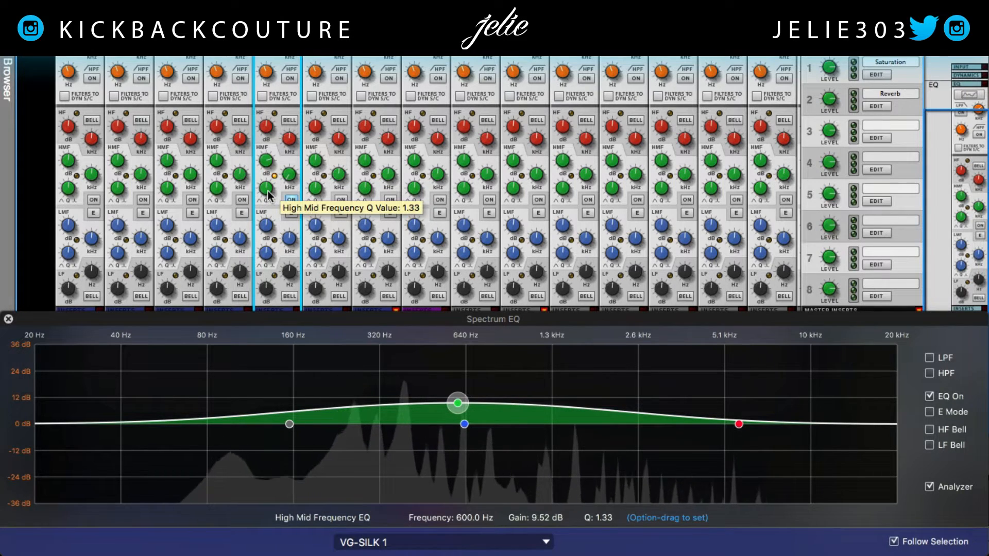
mouse_move(267, 195)
mouse_down()
mouse_move(264, 137)
mouse_move(246, 235)
mouse_move(255, 141)
mouse_move(289, 172)
mouse_move(294, 155)
mouse_move(265, 172)
mouse_move(266, 191)
mouse_move(263, 181)
mouse_up()
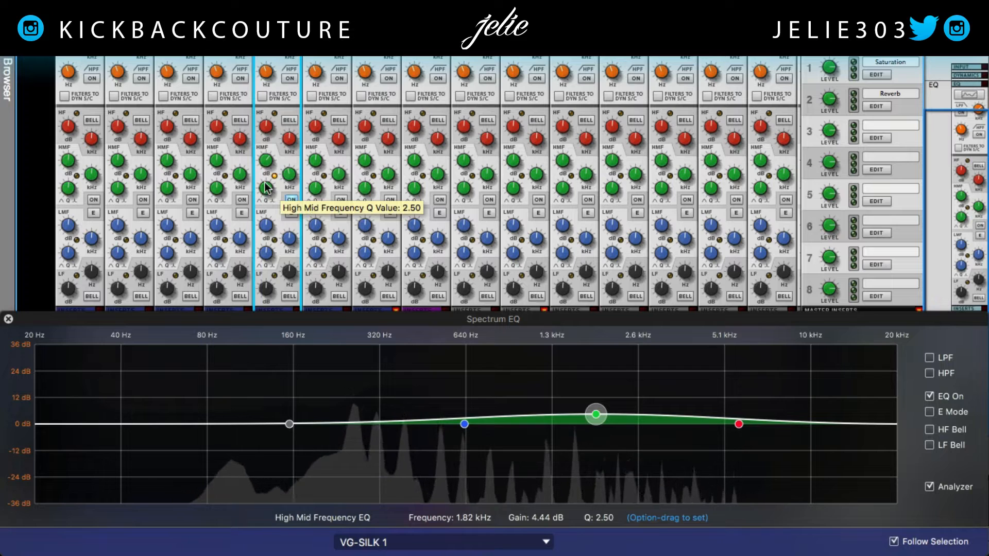
click(291, 200)
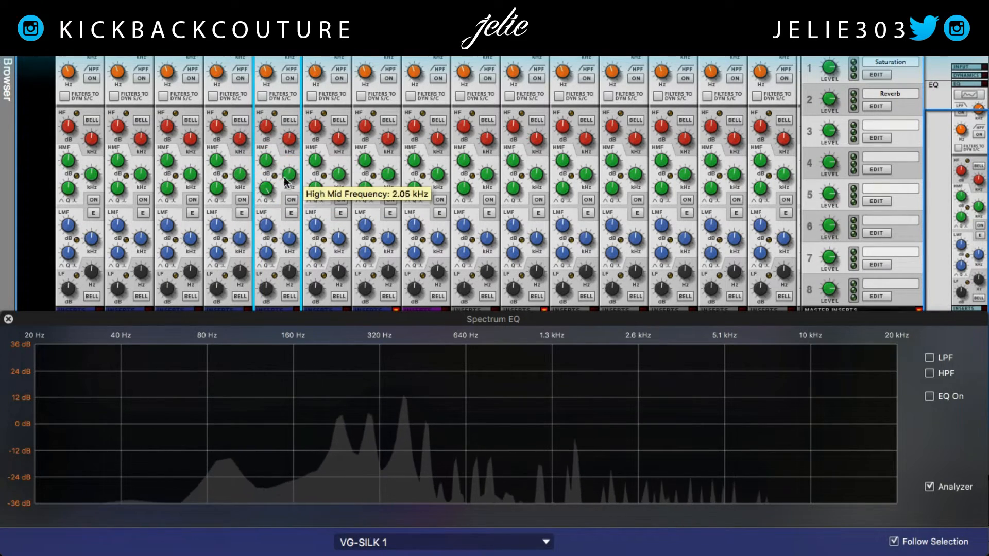
Turn VG-SILK 1's EQ back on and try a low-mid boost of 7.62 dB at 2.00 kHz
scroll(268, 216, down, 3)
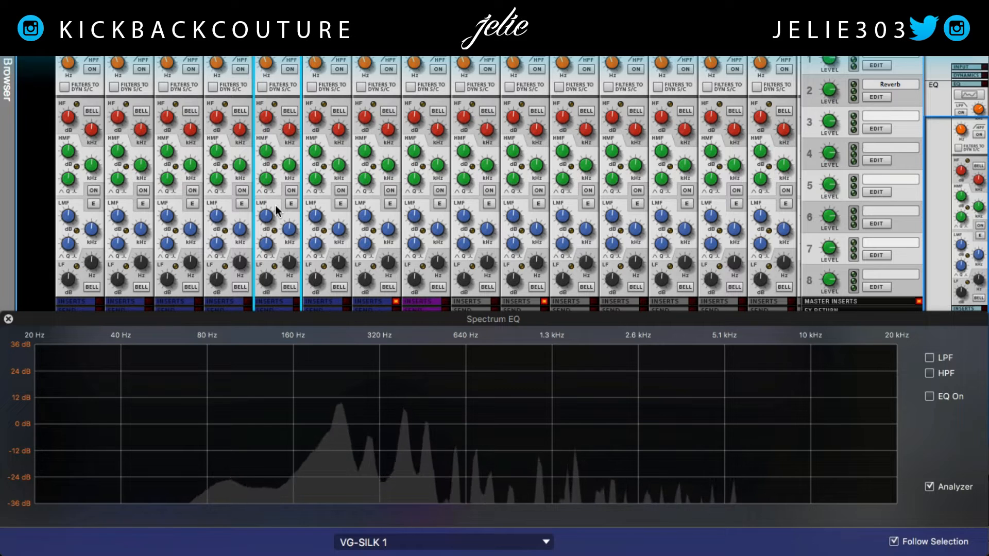
scroll(278, 199, down, 3)
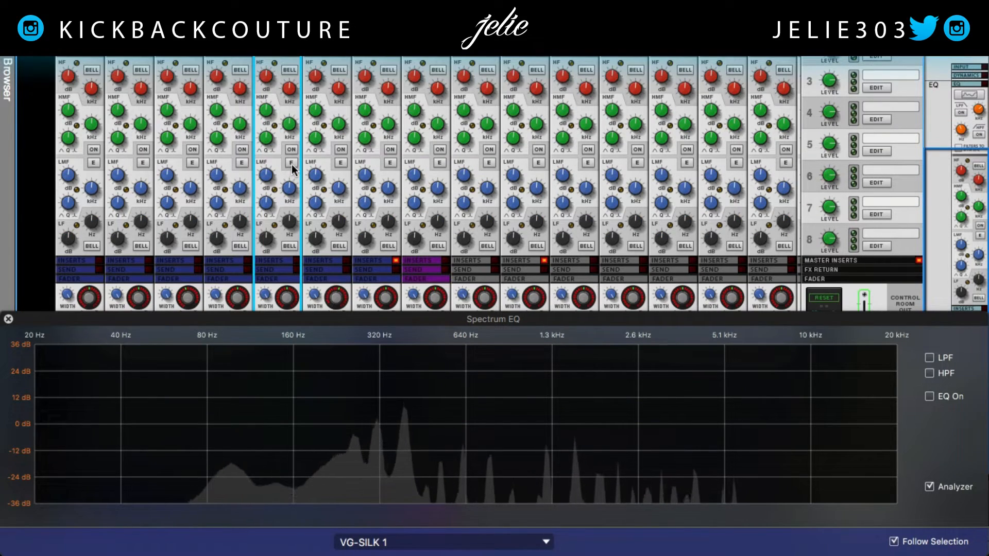
click(266, 179)
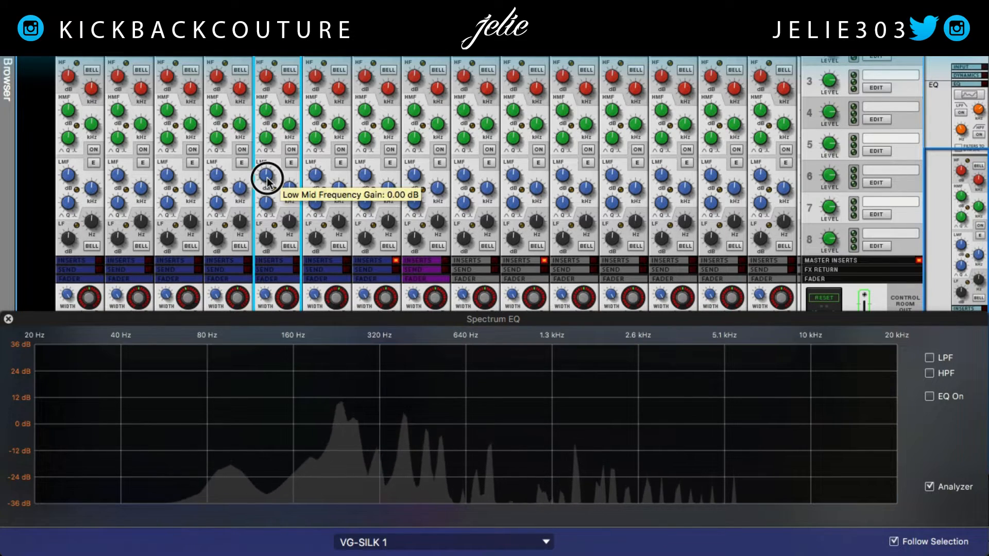
scroll(294, 180, down, 1)
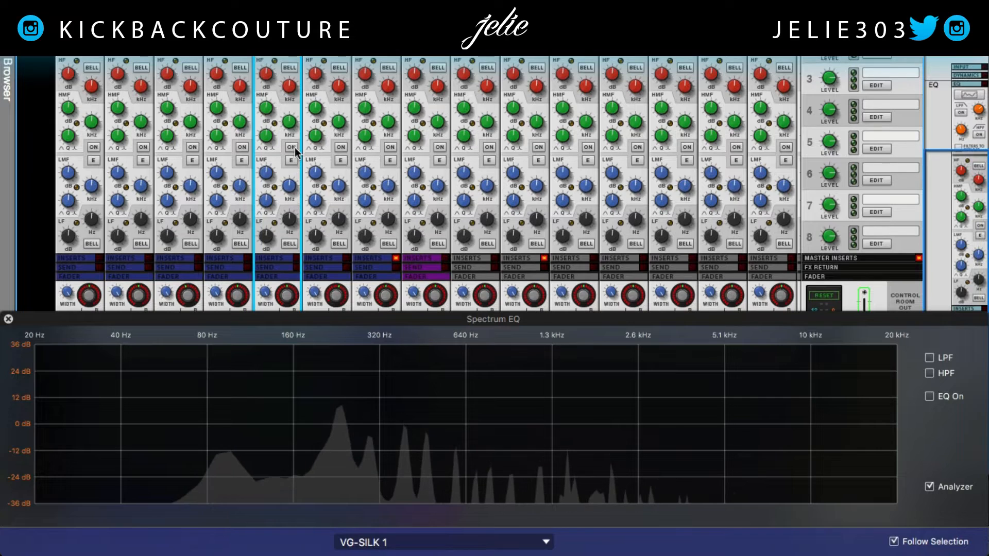
click(293, 148)
drag(267, 175, 270, 168)
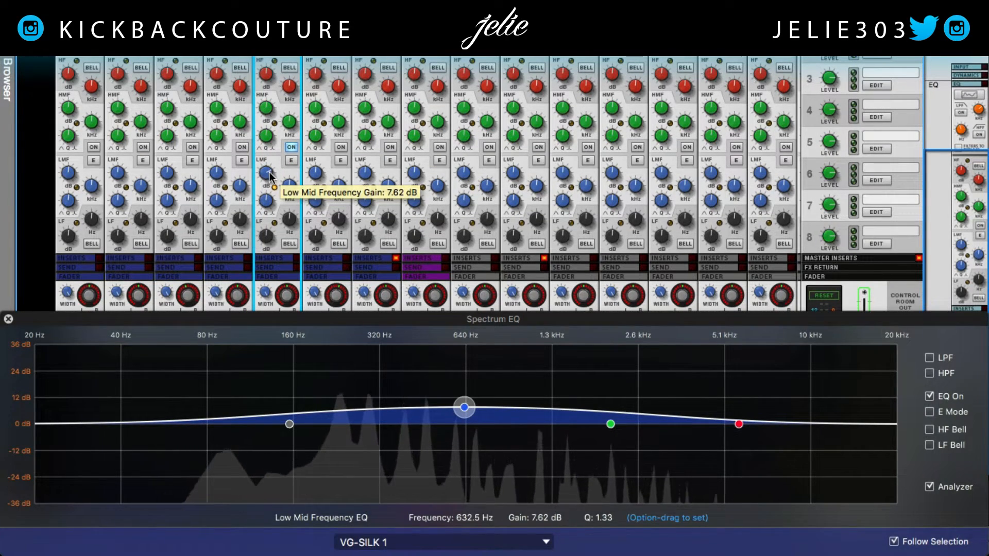
drag(287, 188, 284, 140)
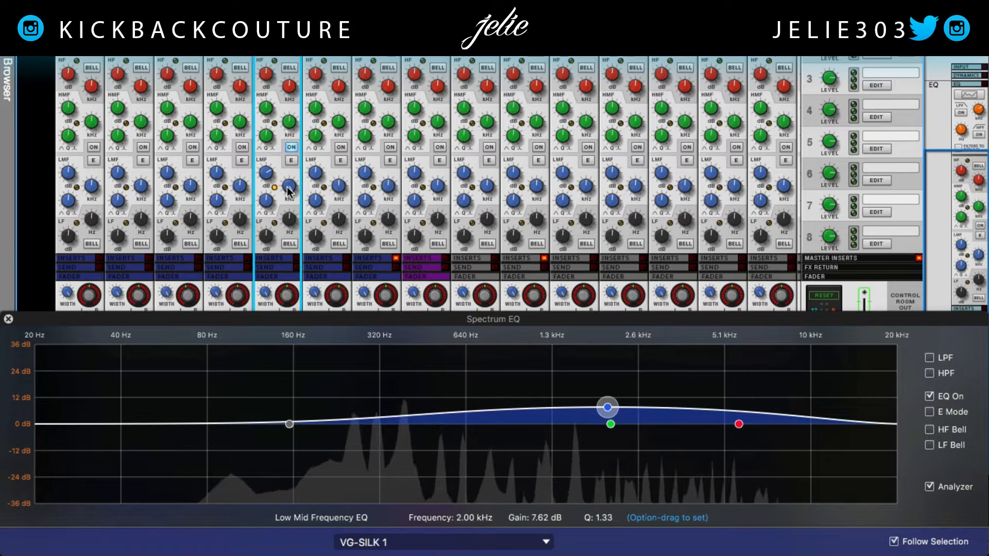
Try a Q of 2.50 on the low-mid band and reset its Q, frequency and gain to their defaults
mouse_move(266, 200)
mouse_down()
mouse_move(265, 211)
mouse_move(280, 142)
mouse_move(261, 262)
mouse_move(264, 154)
mouse_move(262, 207)
mouse_up()
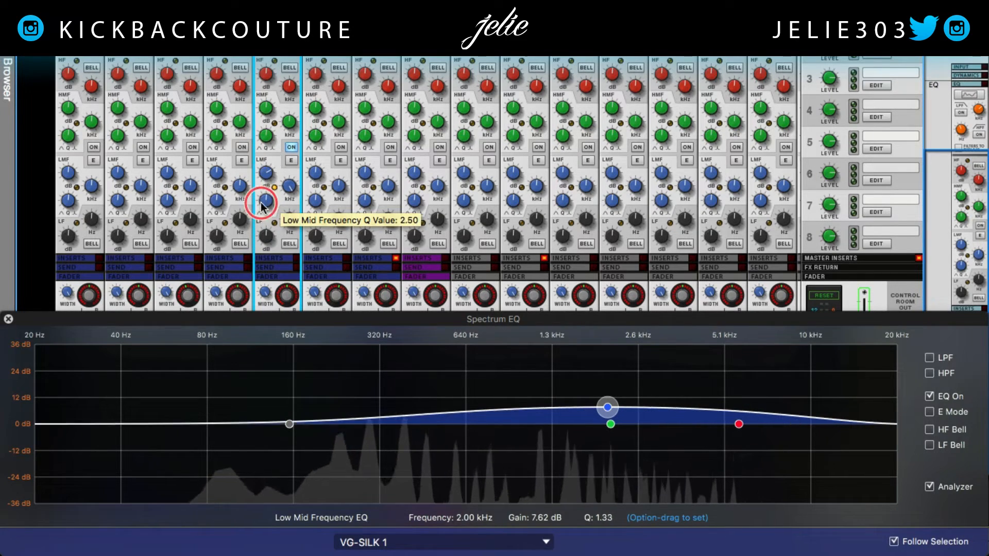
super+click(294, 185)
super+click(268, 175)
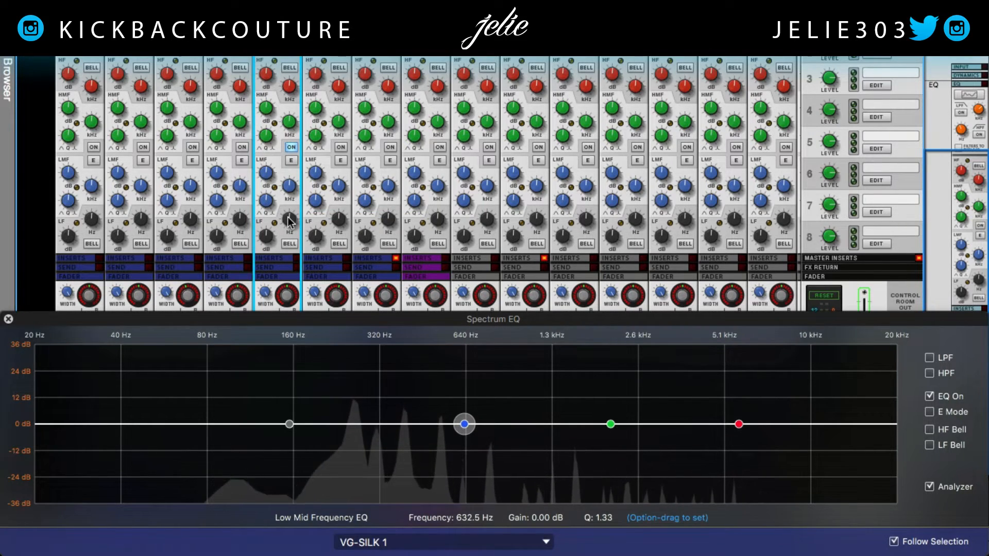
Try VG-SILK 1's low-frequency shelf at 217.3 Hz with a 13.33 dB boost and a -16.83 dB cut
mouse_move(289, 217)
drag(289, 217, 288, 204)
mouse_move(271, 238)
drag(270, 238, 273, 223)
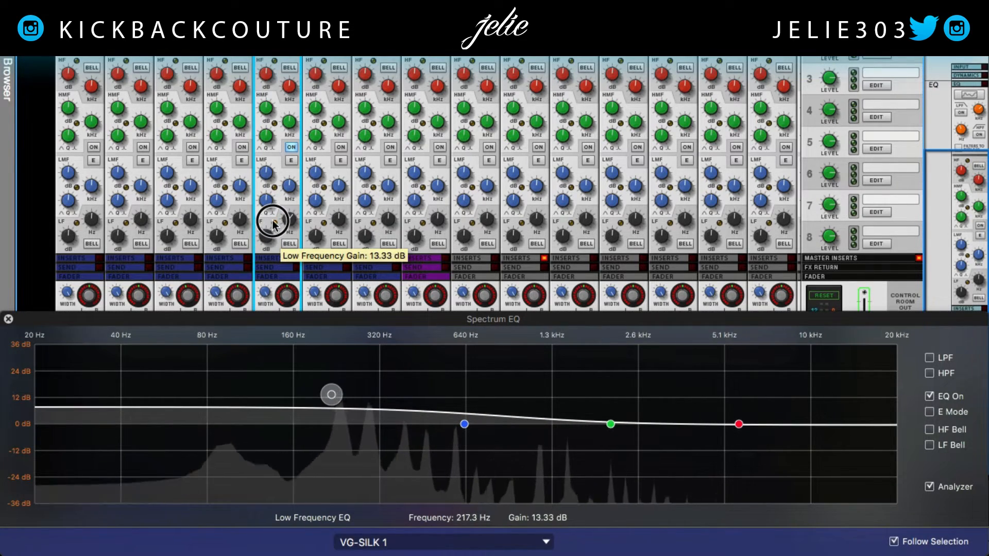
scroll(269, 239, up, 2)
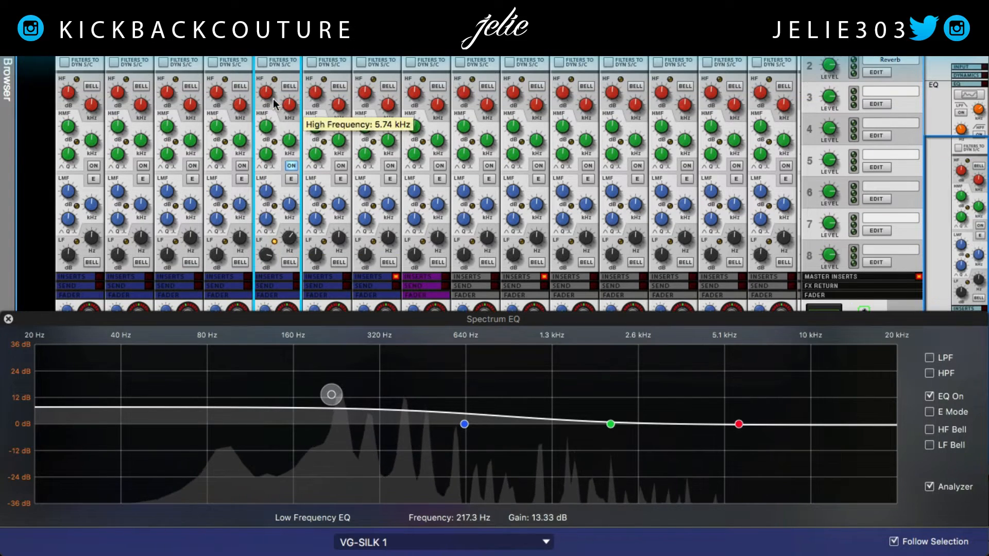
drag(264, 256, 271, 289)
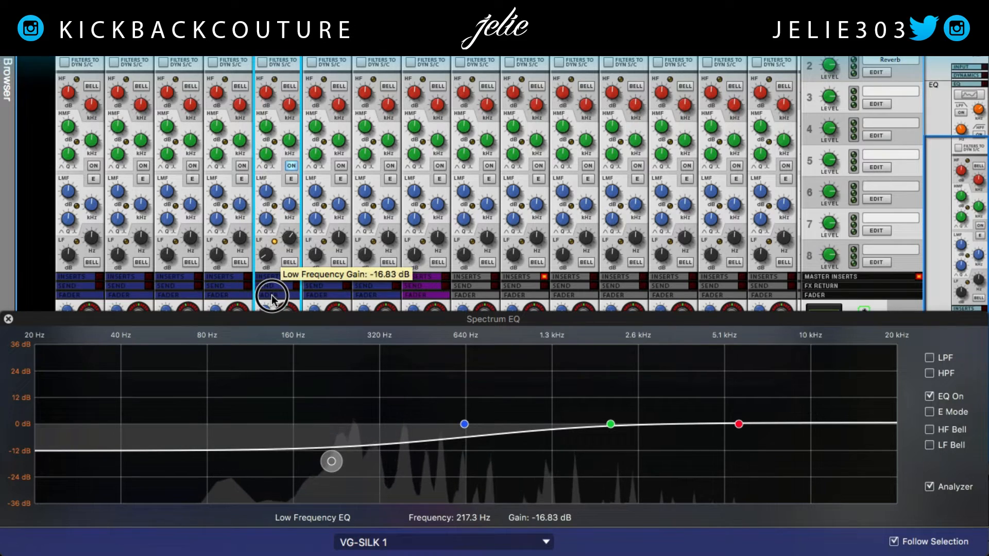
Try the low-frequency band in bell mode with an 8.89 dB boost, and return it to shelf mode with default gain and frequency
click(289, 263)
drag(270, 260, 276, 223)
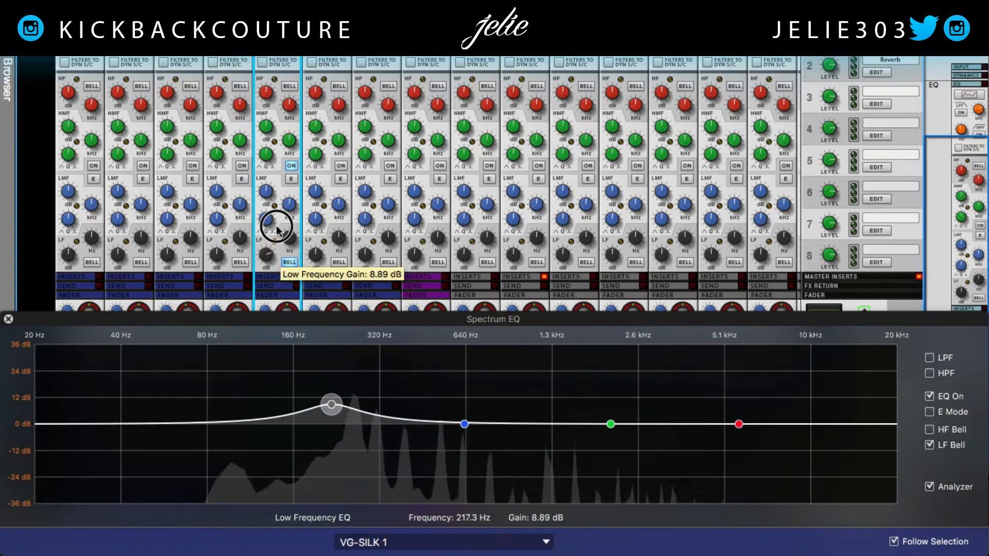
click(295, 264)
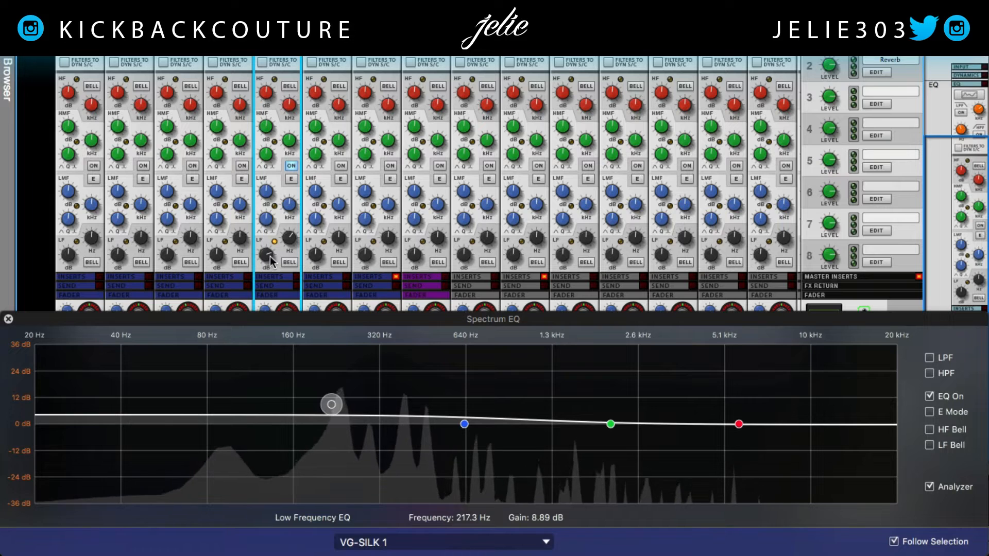
super+click(266, 254)
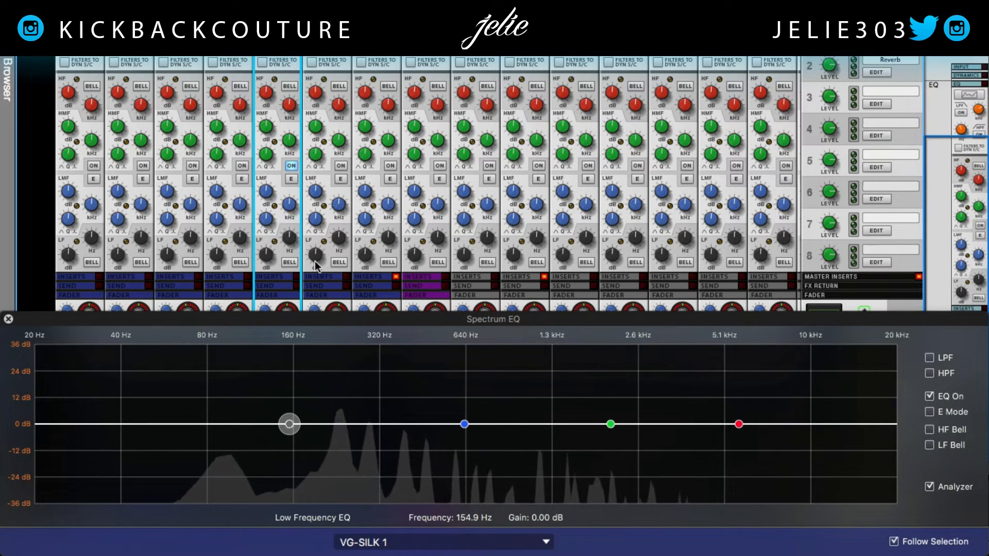
Enlarge the Spectrum EQ window to fill the mixer area and toggle VG-SILK 1's EQ off and back on
scroll(300, 227, up, 2)
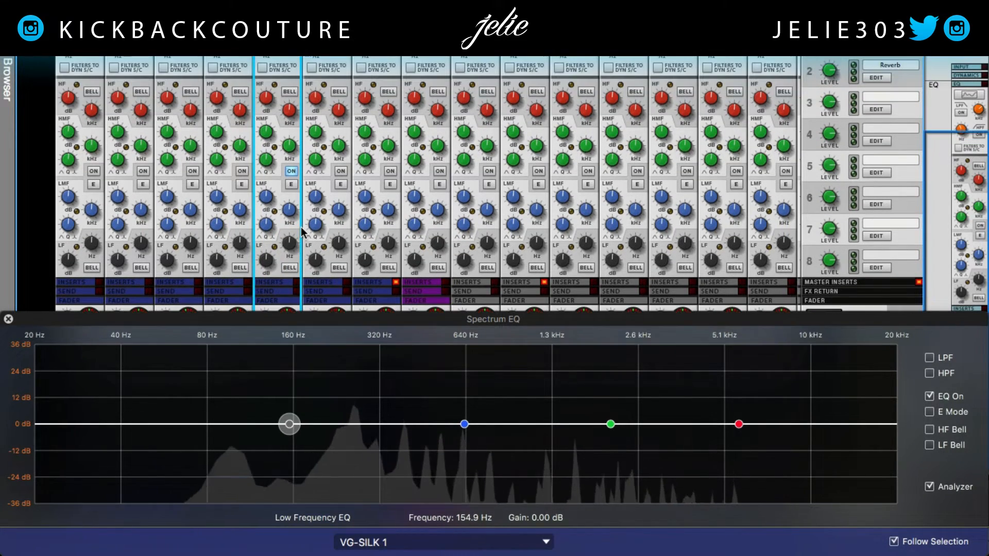
scroll(283, 242, up, 5)
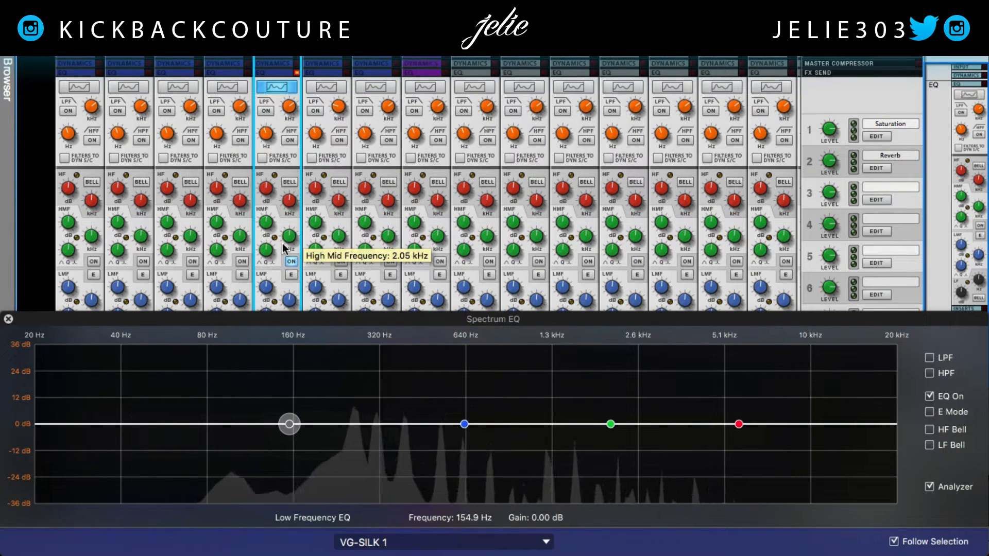
drag(305, 314, 355, 26)
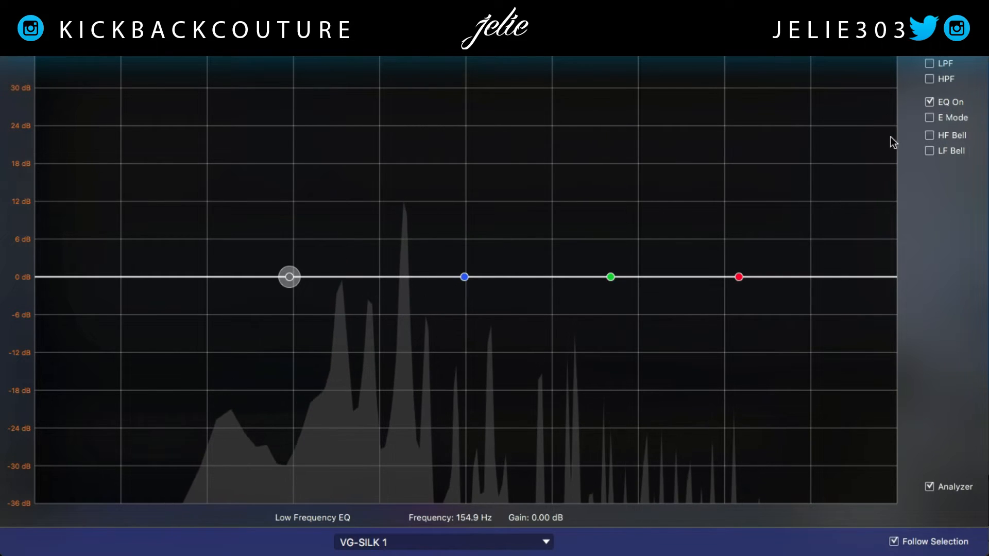
click(929, 102)
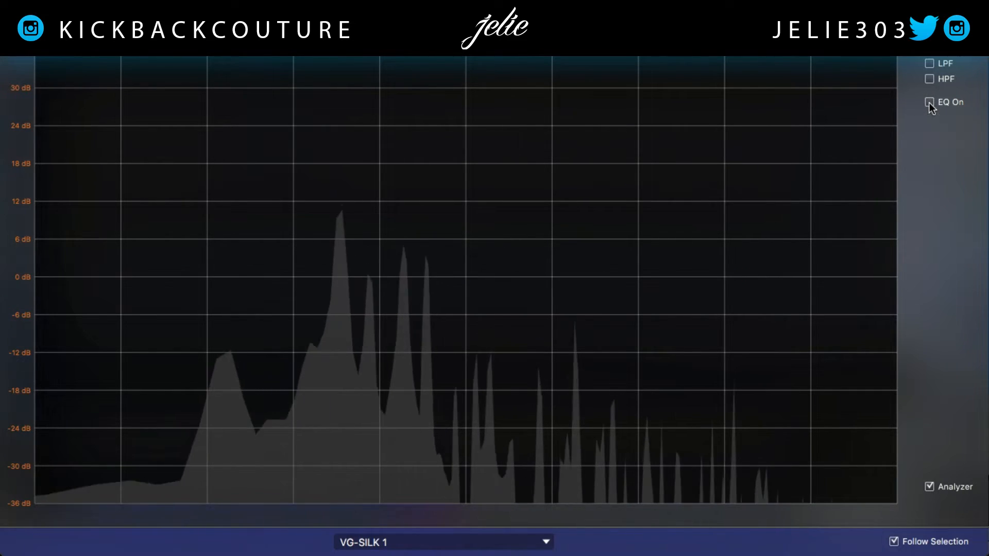
click(929, 102)
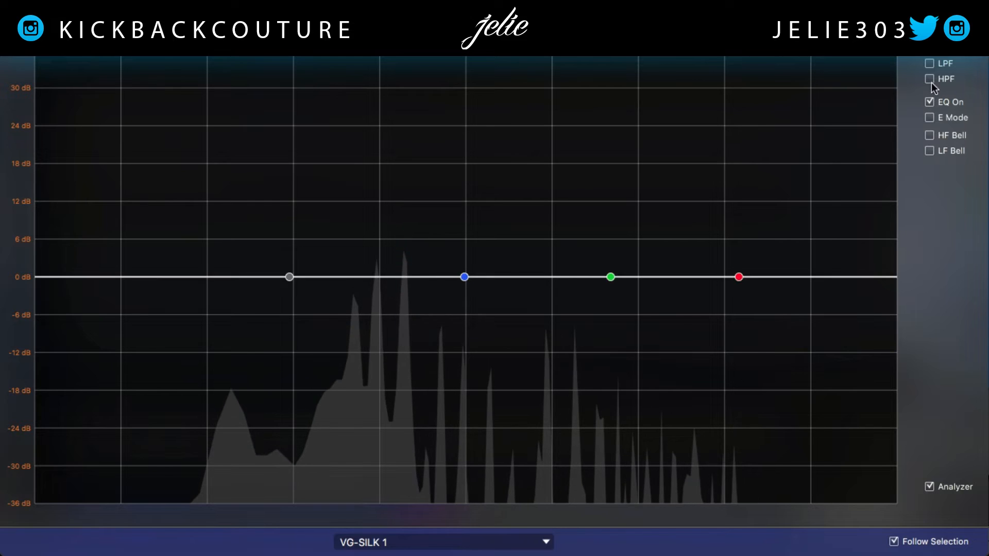
Cut the high-mid band by about 2 dB and boost the low-mid band by about 5 dB, switching E Mode on
mouse_move(610, 277)
mouse_down()
mouse_move(622, 248)
mouse_move(614, 290)
mouse_up()
drag(464, 278, 463, 261)
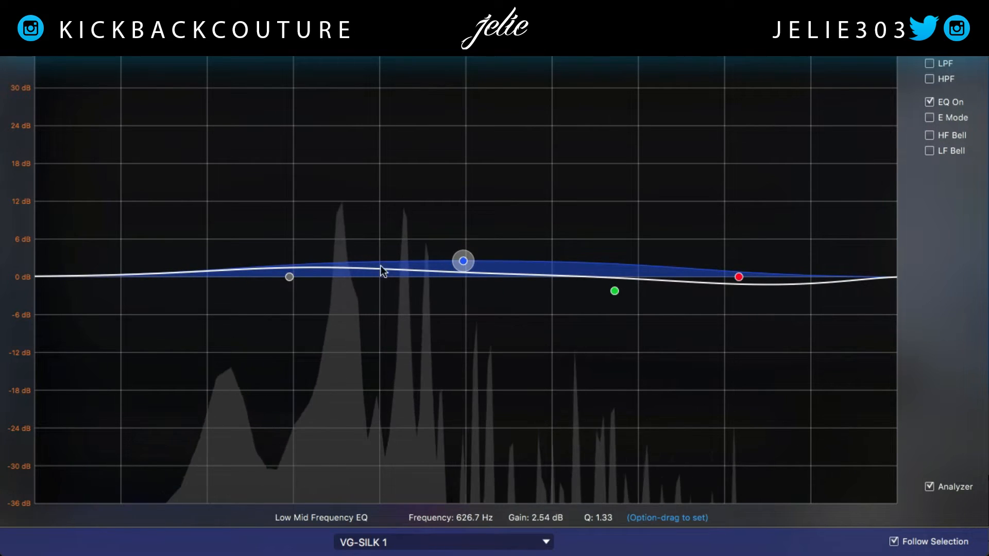
click(930, 118)
drag(463, 261, 468, 242)
Boost the low-frequency band by 4.76 dB at 148.8 Hz, trying LF Bell and returning it to shelf mode
drag(289, 278, 284, 247)
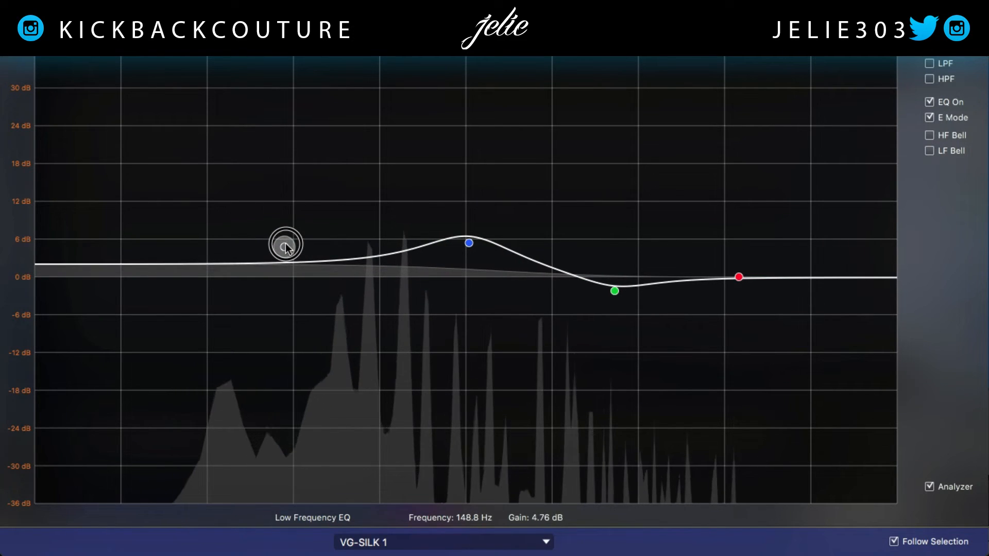
click(929, 151)
click(929, 151)
Boost the high-frequency band by 4.13 dB at 6.88 kHz in bell mode, and switch off HF Bell, E Mode and the EQ
click(929, 135)
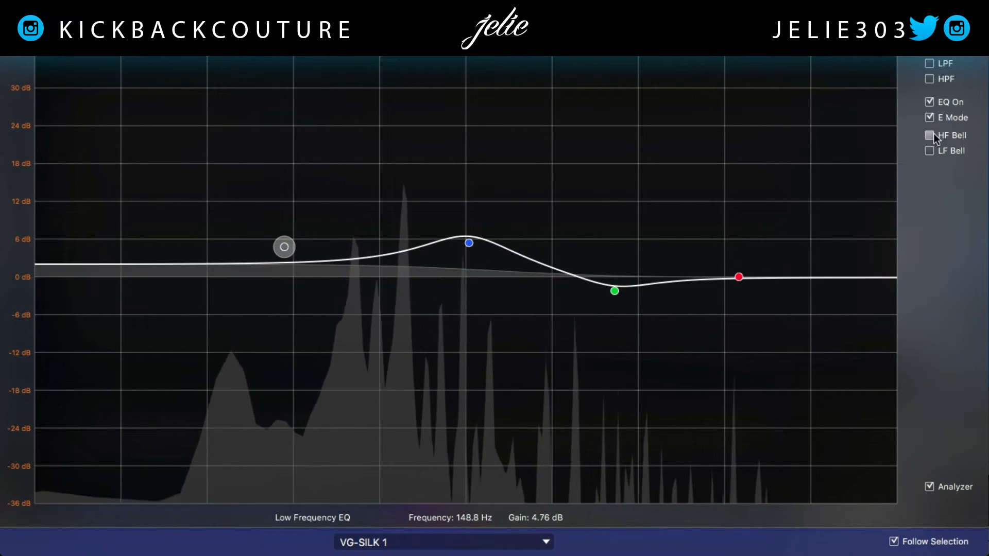
drag(739, 277, 760, 253)
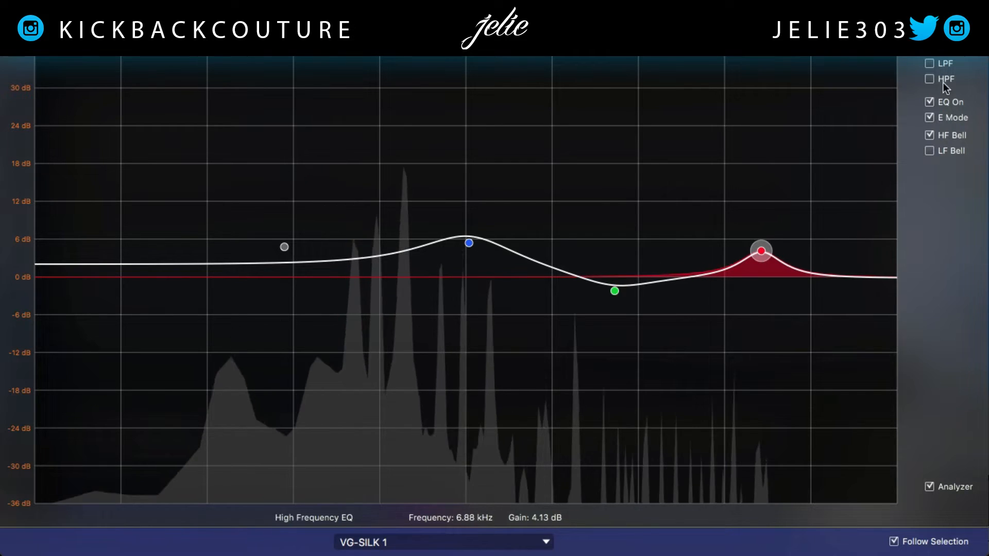
click(929, 135)
click(930, 118)
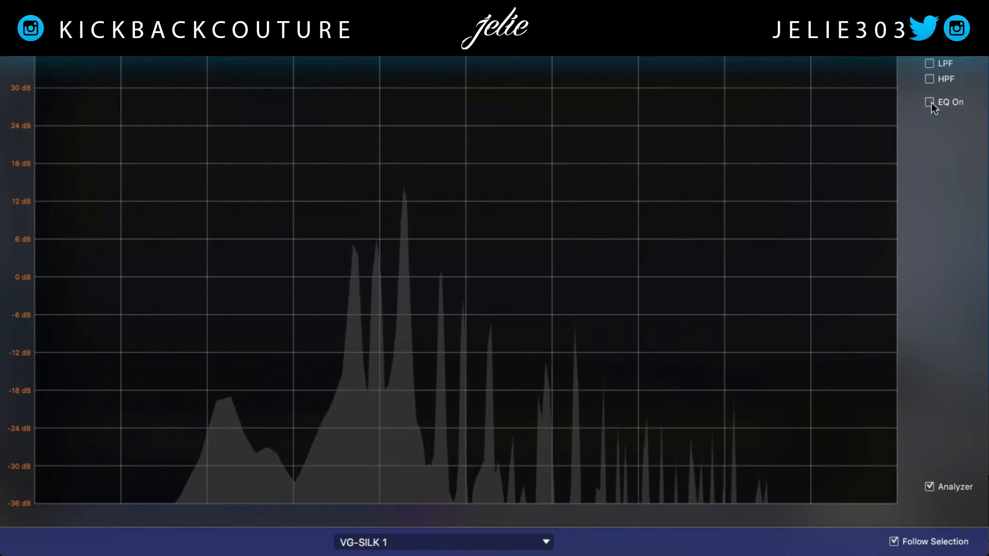
click(929, 102)
Try the low pass and high pass filters with the EQ section off, and disable both filters
click(929, 63)
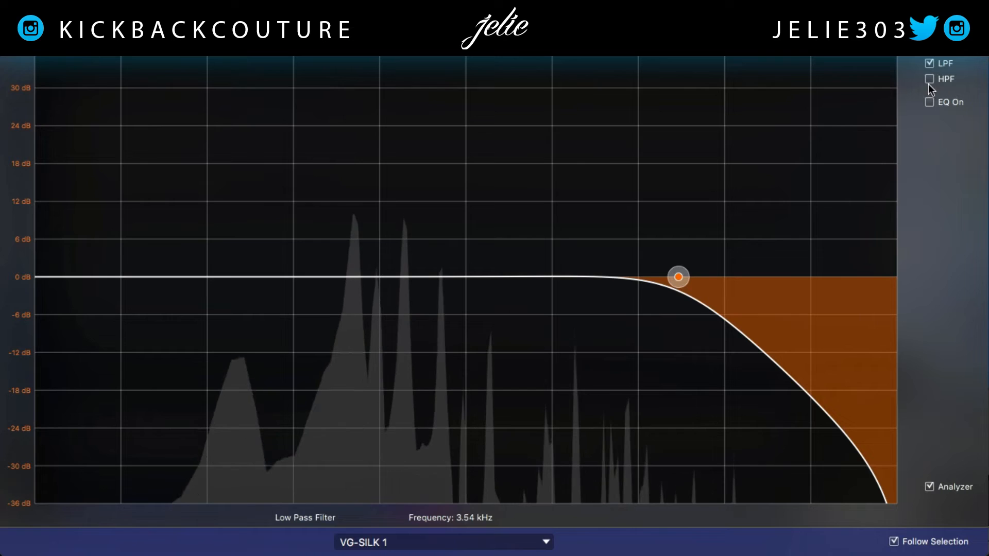
click(930, 78)
click(929, 78)
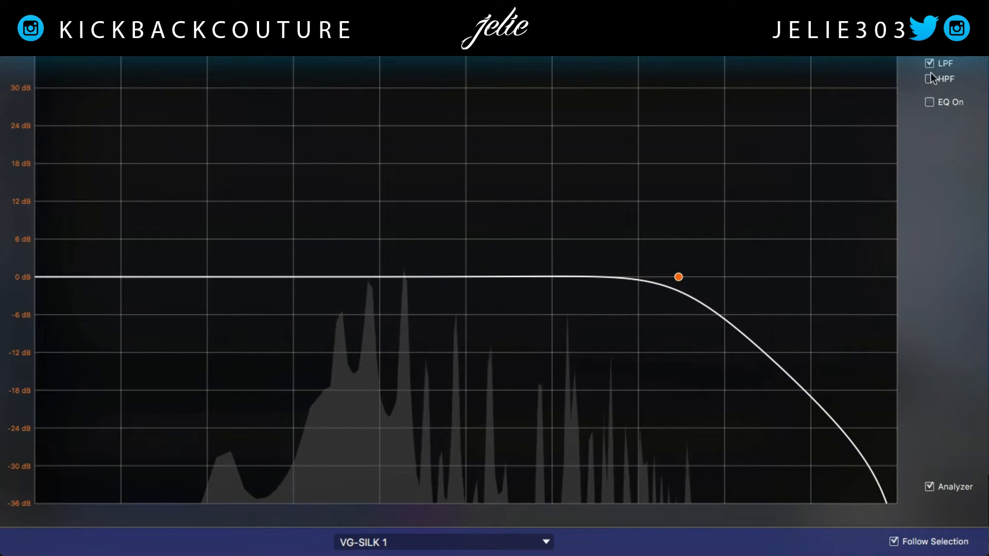
click(930, 63)
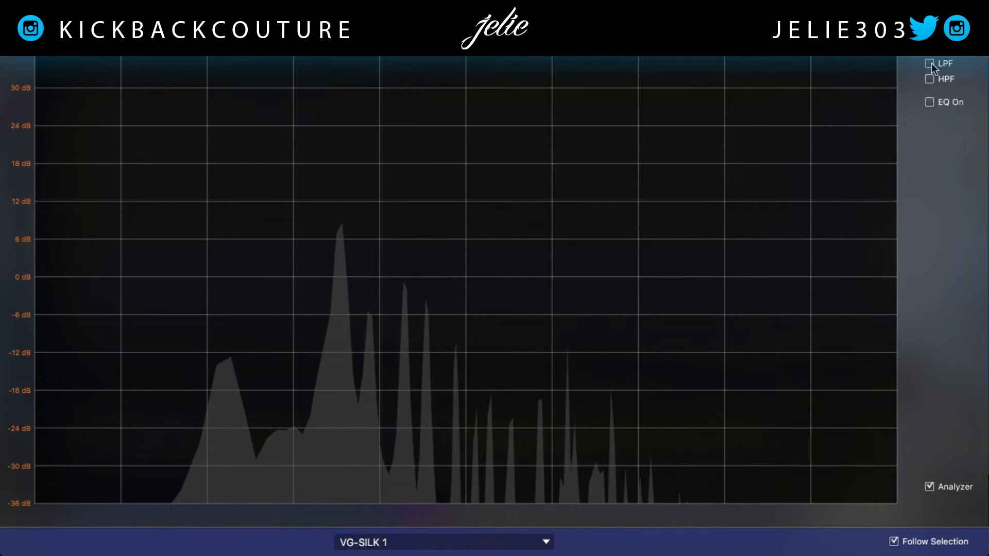
Toggle VG-SILK 1's EQ section and high pass filter separately, leaving only the EQ section on
click(929, 102)
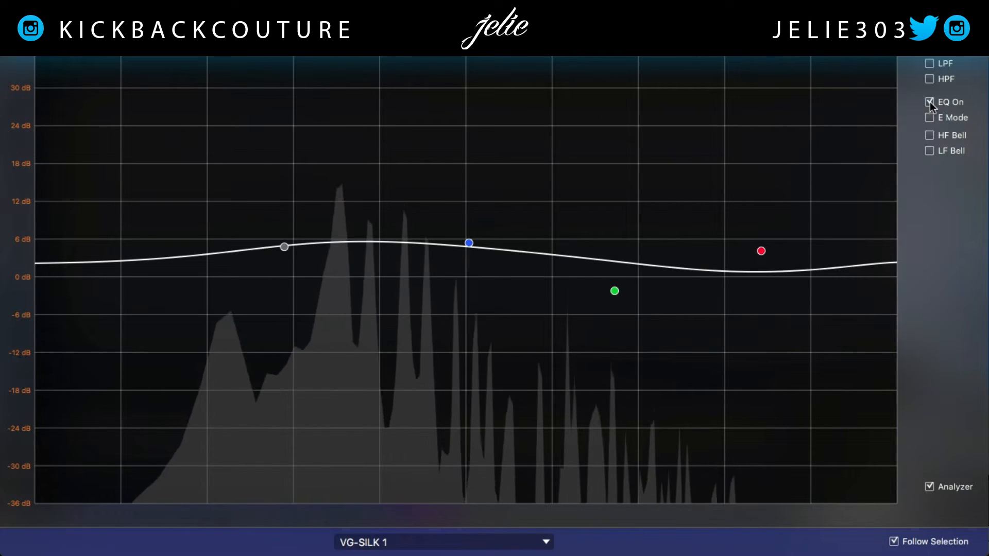
click(930, 102)
click(929, 79)
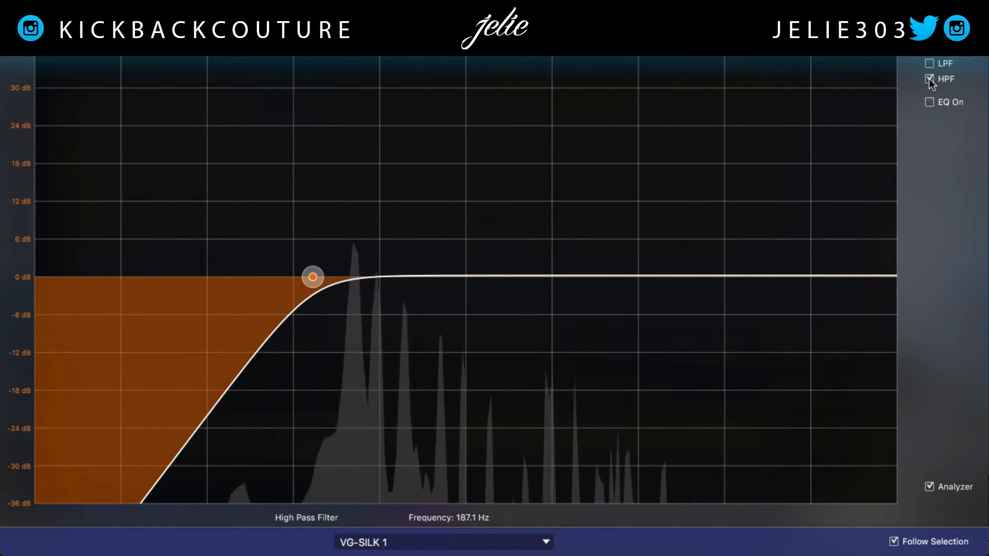
click(930, 78)
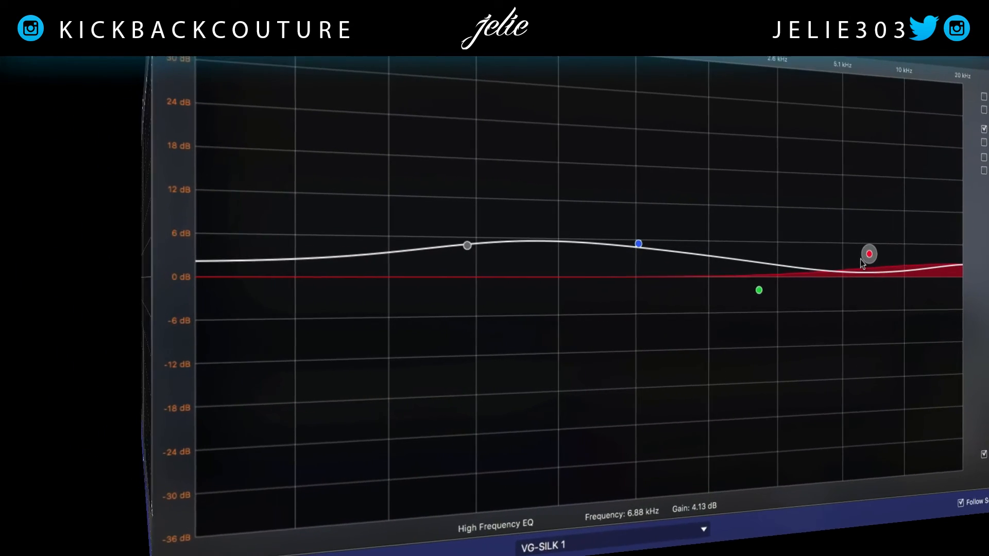
Reset the gain of the high, high-mid, low-mid and low-frequency bands to 0 dB
super+click(762, 251)
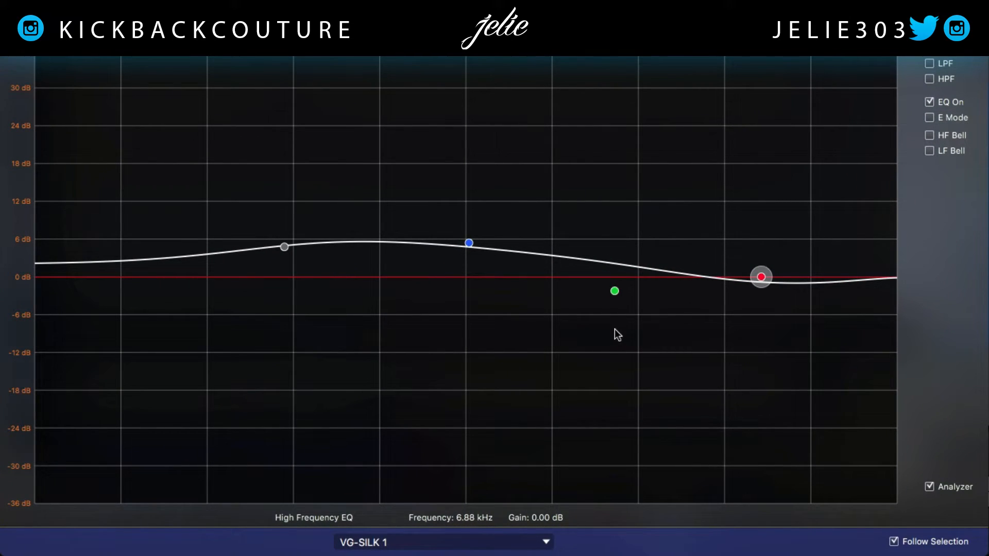
super+click(615, 291)
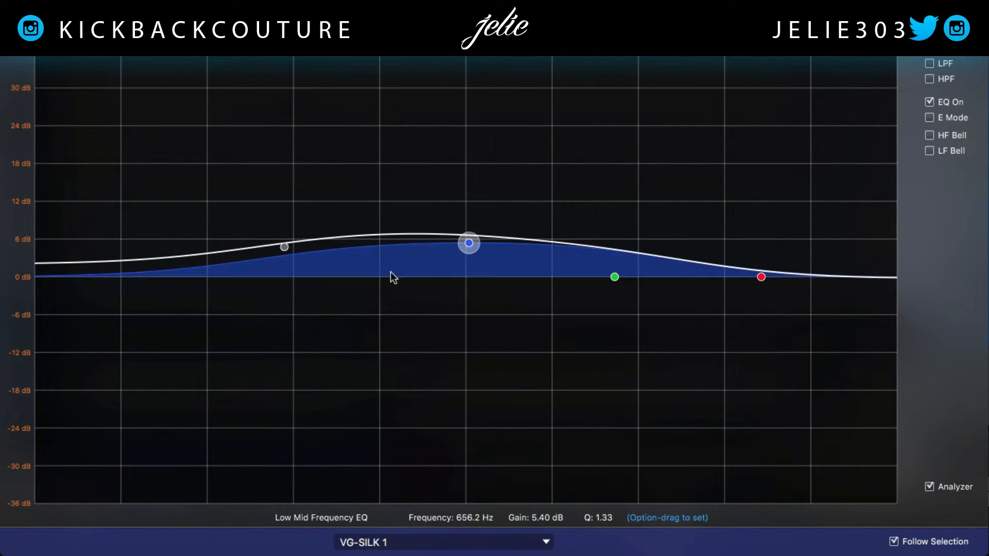
click(464, 246)
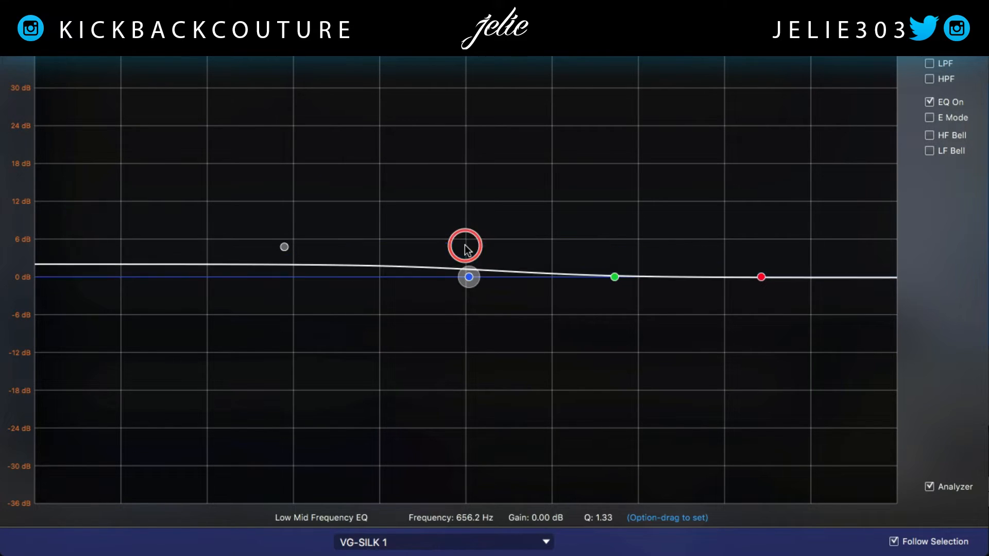
super+click(284, 247)
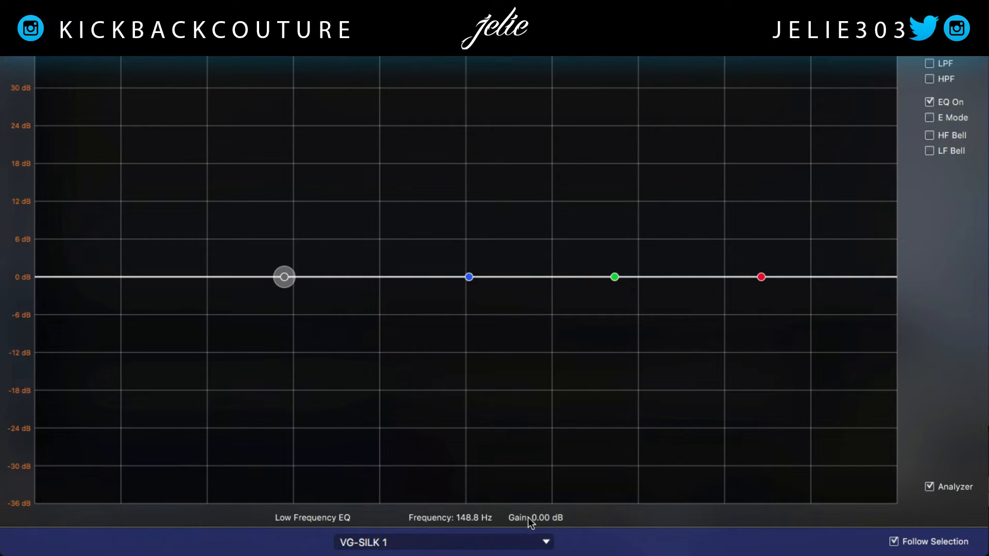
Set the high-mid band's Q to 2.50 at 2.13 kHz, try a 3.17 dB boost and reset its gain to 0 dB
click(469, 278)
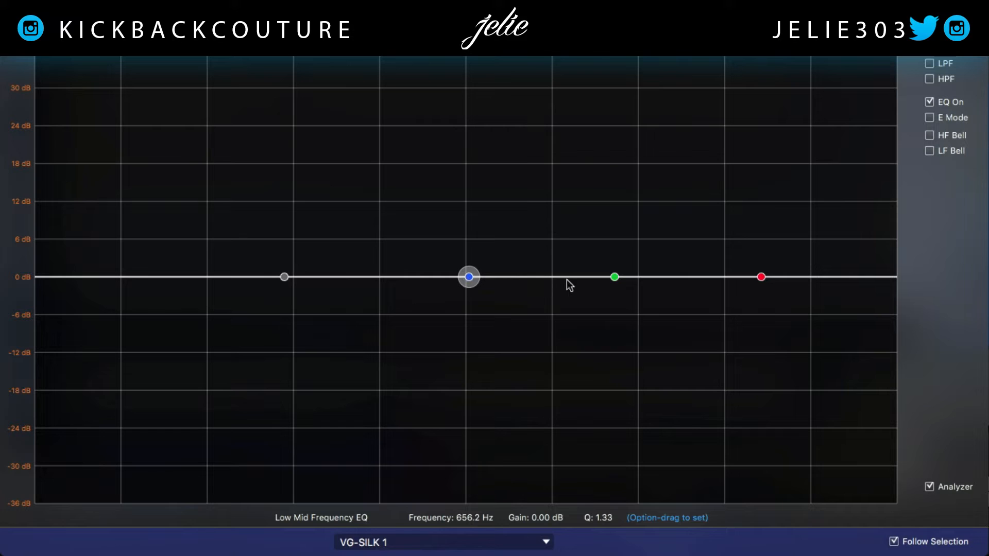
click(614, 277)
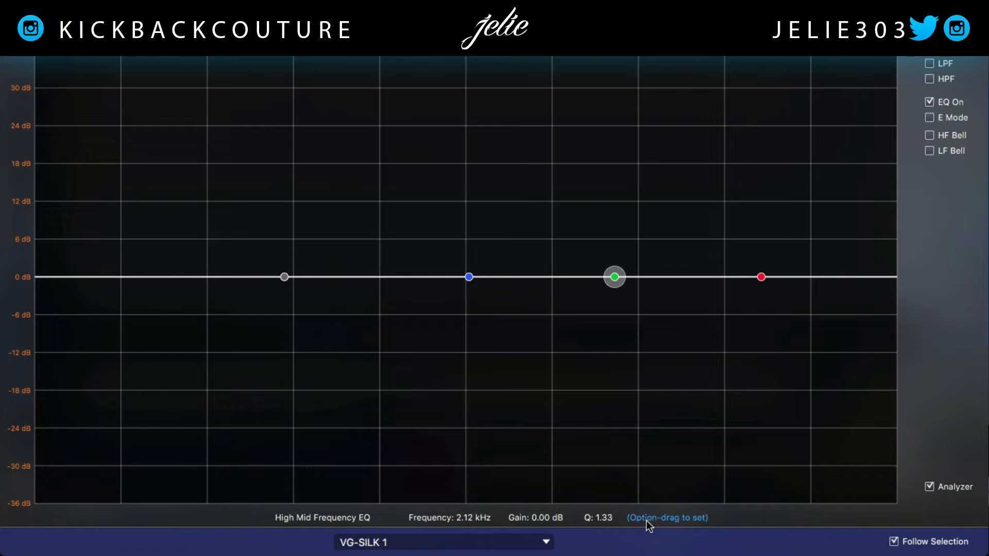
drag(615, 277, 631, 155)
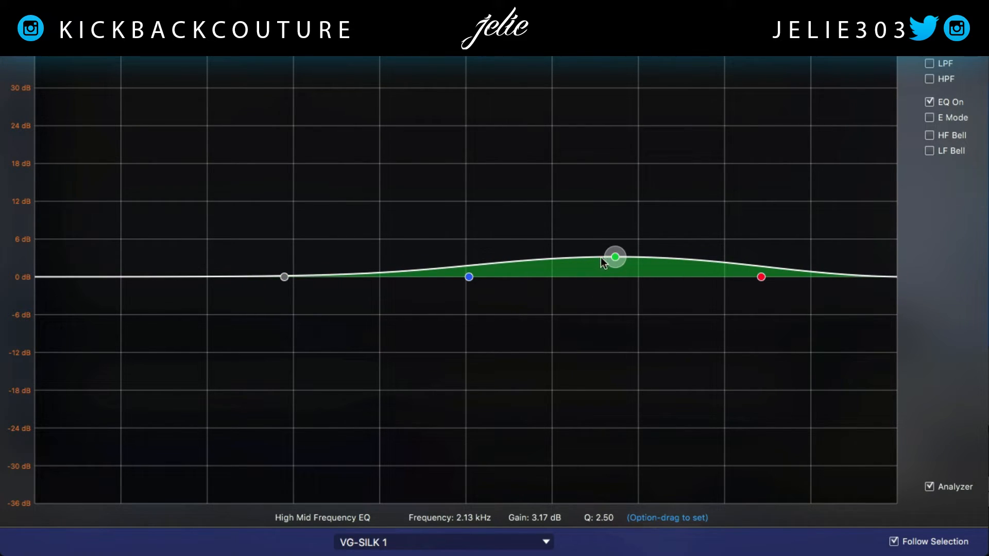
double_click(616, 258)
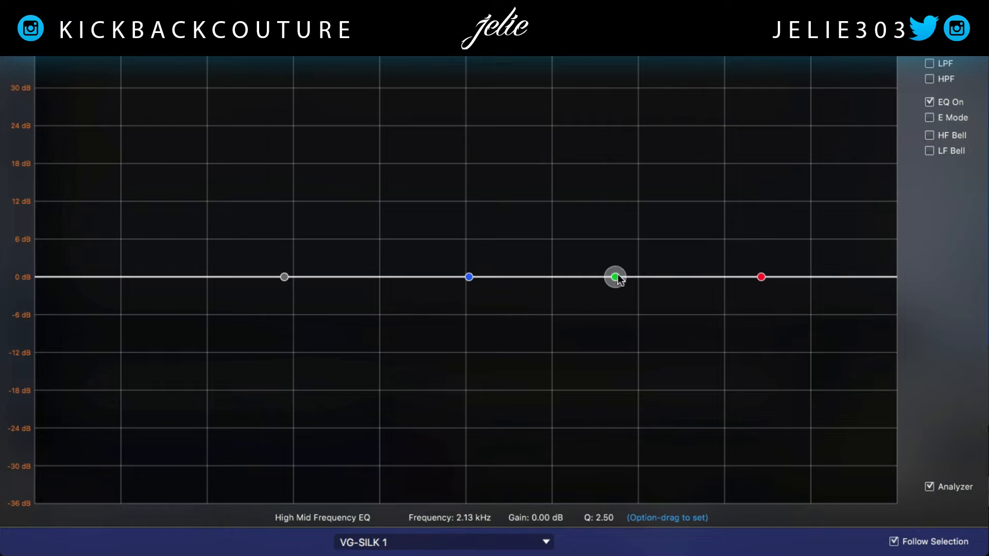
Boost the high-frequency shelf by 4.76 dB at 7.14 kHz and cut the low-frequency shelf by 8.57 dB at 129.6 Hz
click(761, 278)
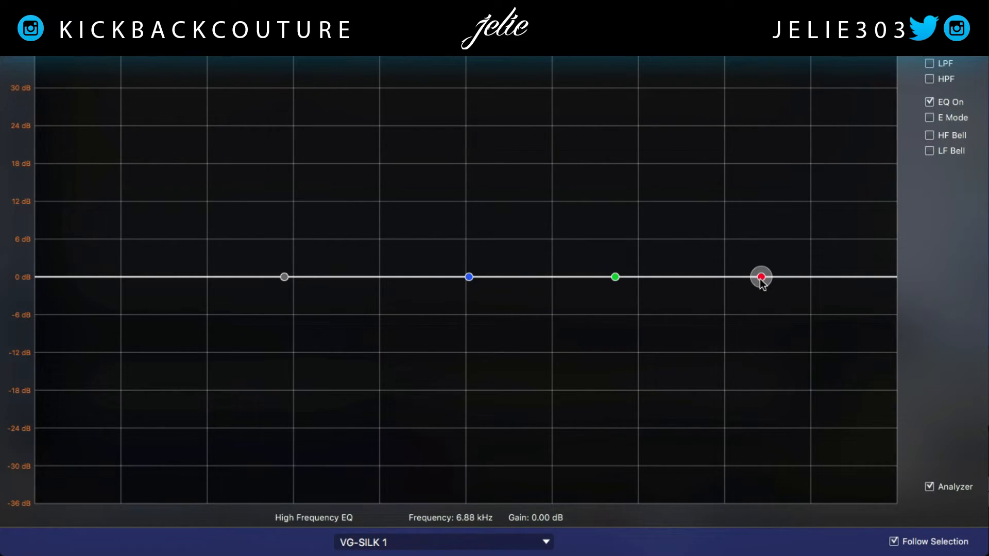
click(760, 280)
drag(761, 281, 767, 249)
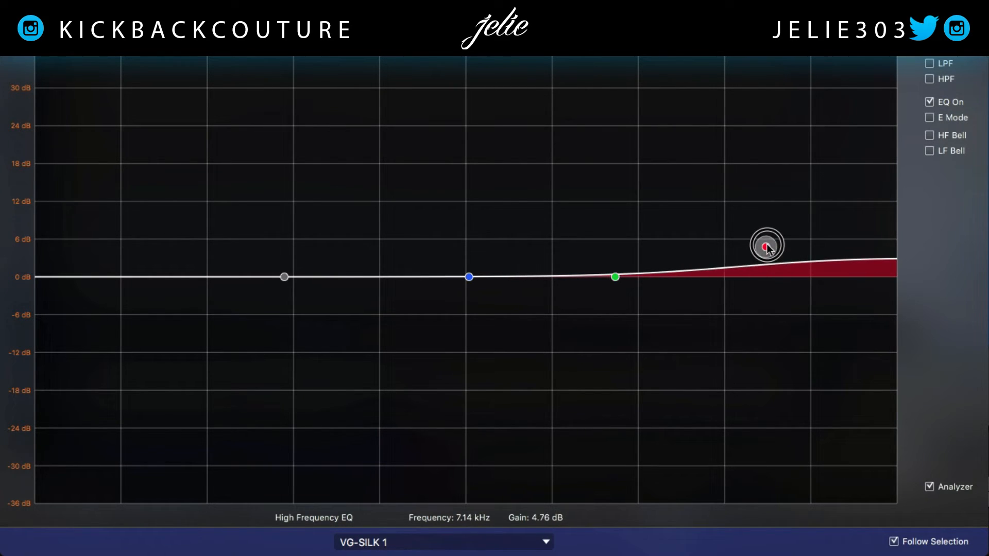
click(276, 270)
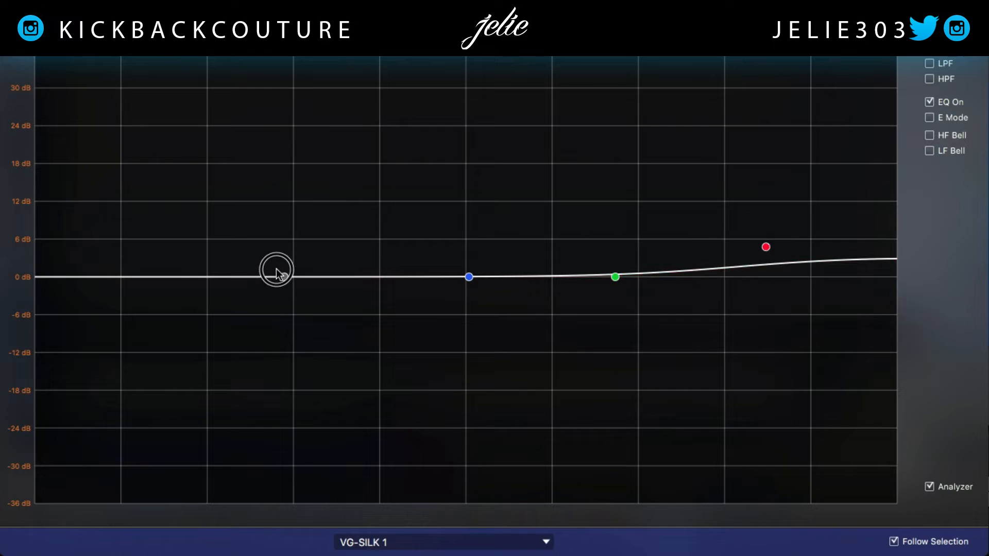
drag(283, 277, 271, 333)
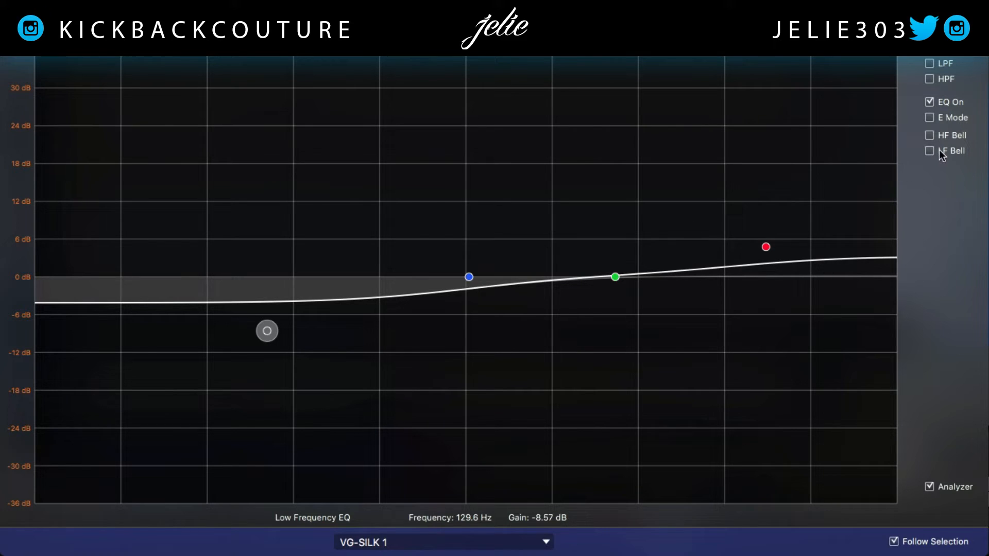
Try HF Bell and LF Bell together, and return both bands to shelf mode
click(930, 135)
click(929, 151)
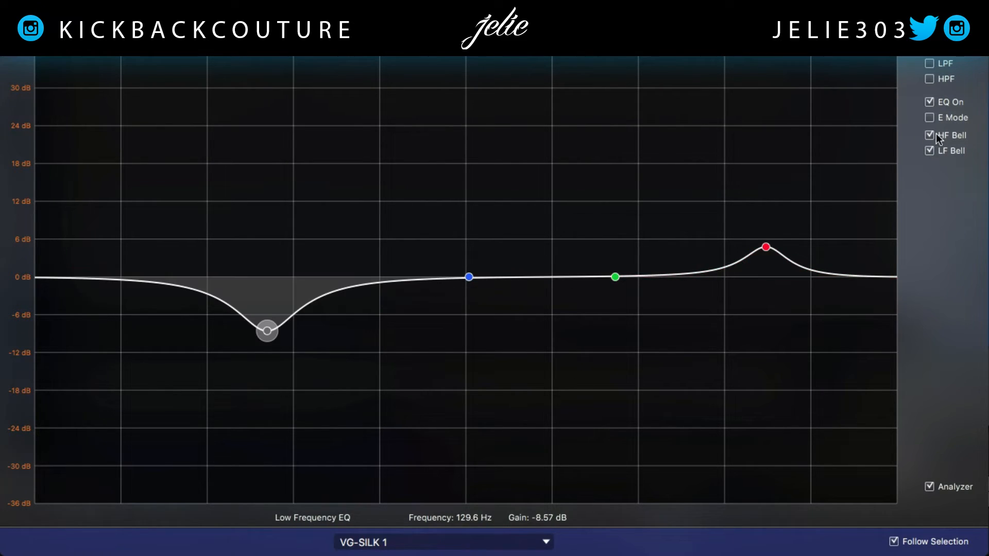
click(930, 135)
click(929, 148)
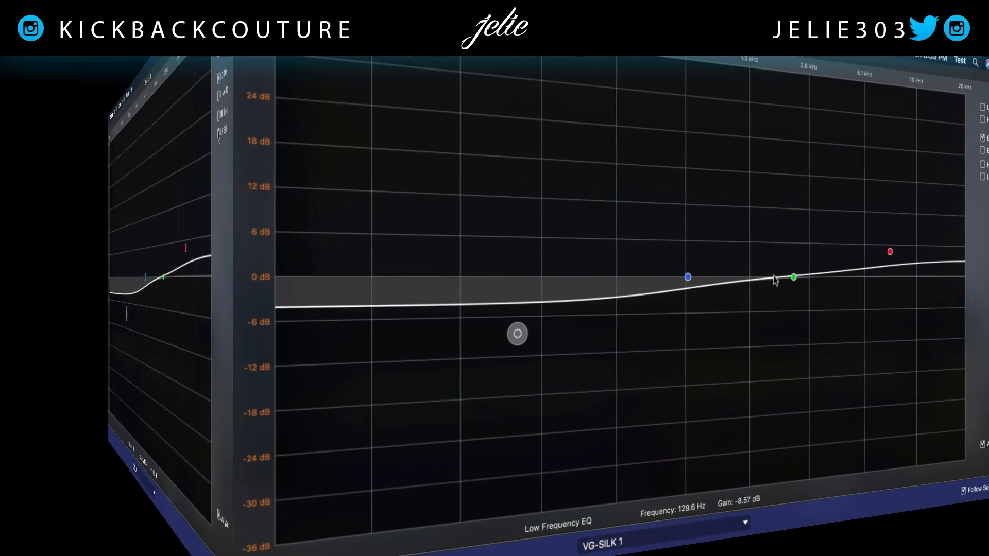
Shift the high-mid band to 2.49 kHz and cut it by 1.90 dB
click(792, 278)
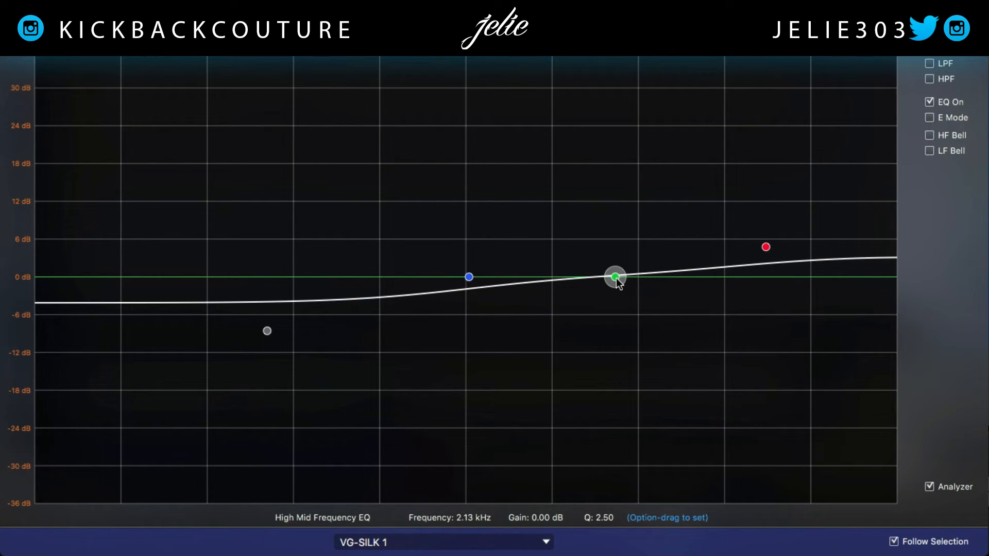
drag(616, 277, 637, 285)
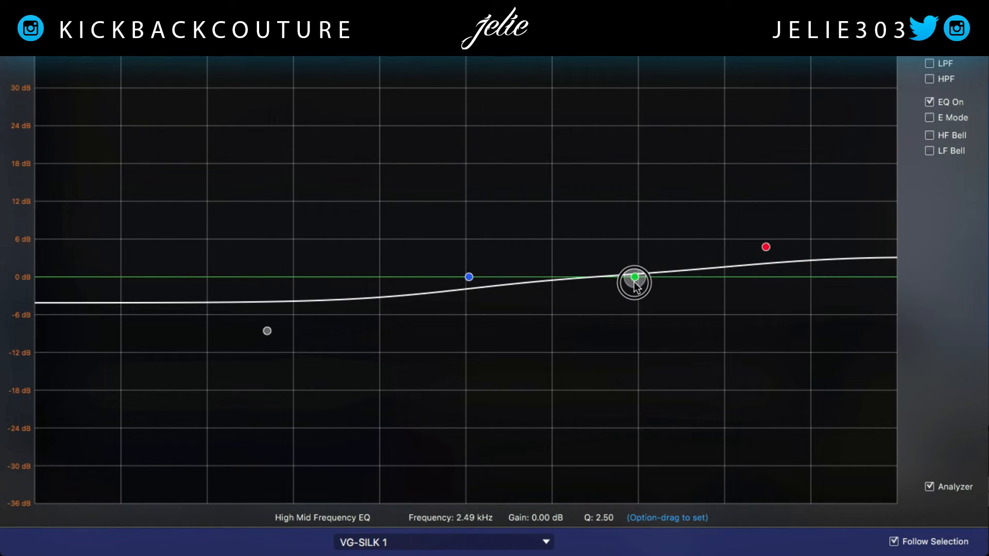
drag(635, 272, 646, 292)
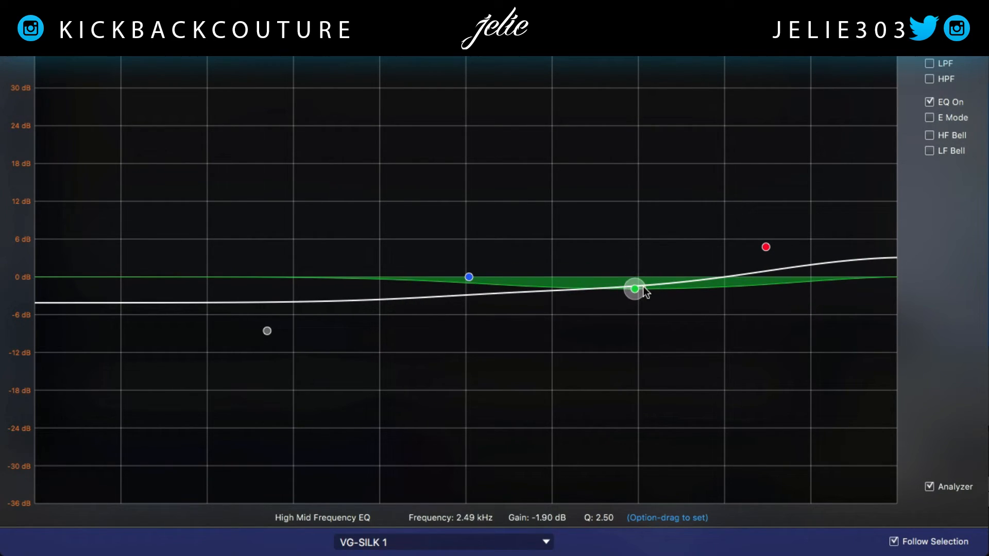
click(643, 287)
Bring every band of the VG-SILK 1 EQ back to 0 dB gain, including the 129.6 Hz low-frequency cut
double_click(764, 247)
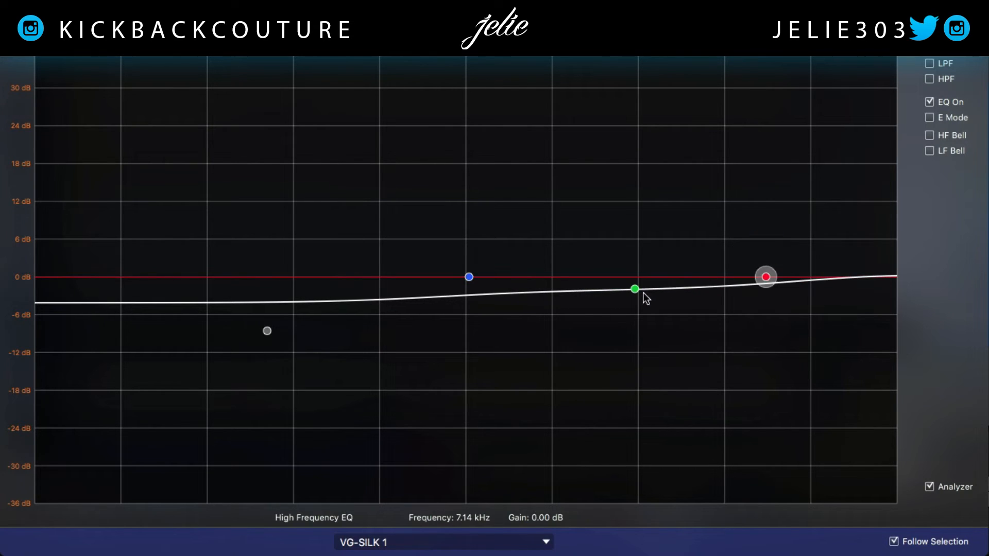
double_click(637, 289)
double_click(468, 278)
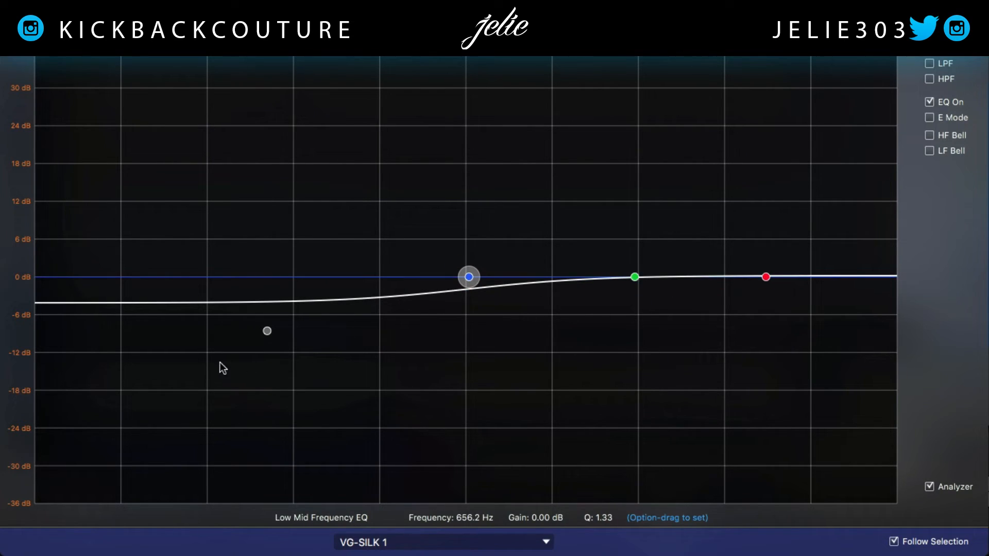
double_click(266, 331)
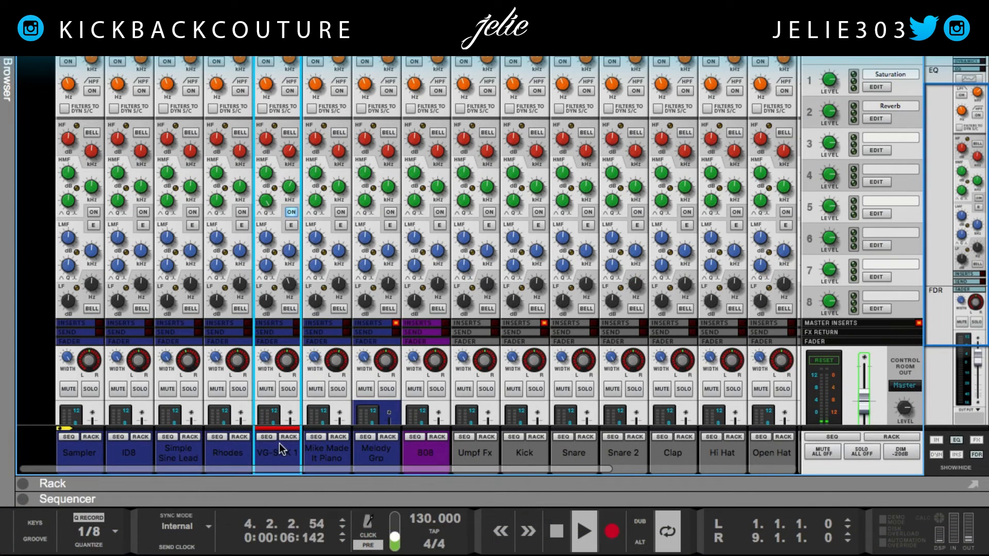
Go to VG-SILK 1 in the rack, unfold its mix channel device and show its insert FX area
click(278, 437)
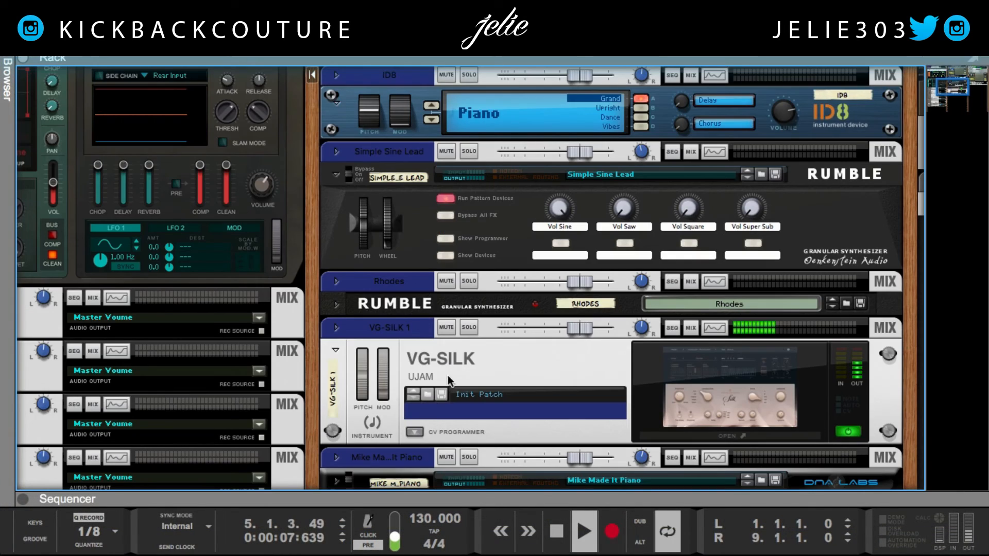
click(337, 328)
click(355, 359)
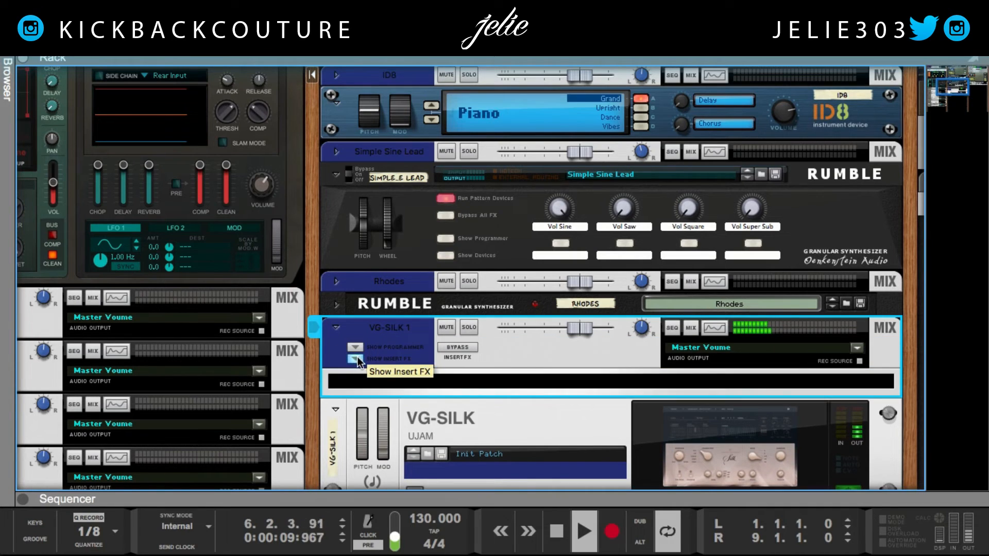
Open the Spectrum EQ window and shrink it so the VG-SILK 1 rack devices stay visible below
key(F2)
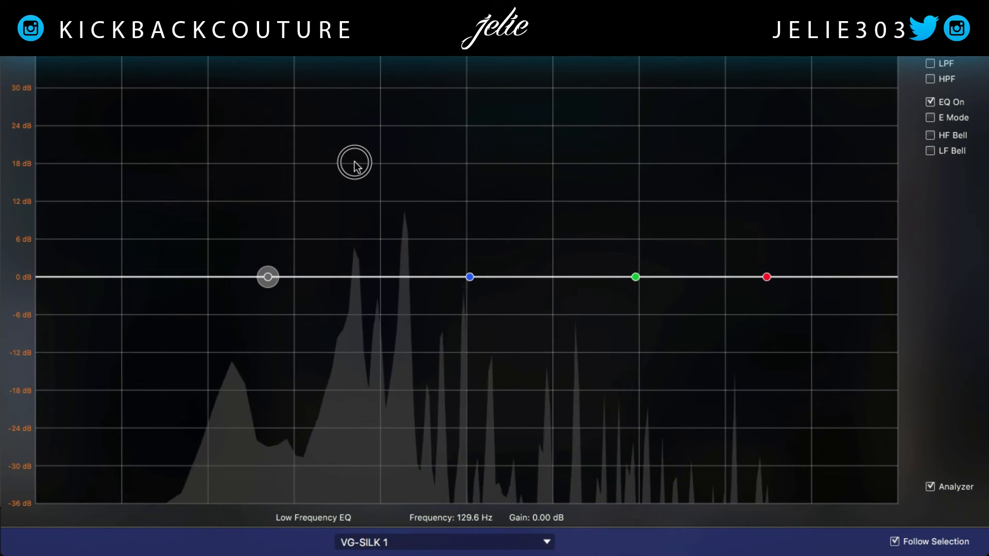
drag(430, 18, 412, 411)
drag(433, 331, 441, 21)
Add a Softube Saturation Knob effect to the VG-SILK 1 insert FX
right_click(470, 392)
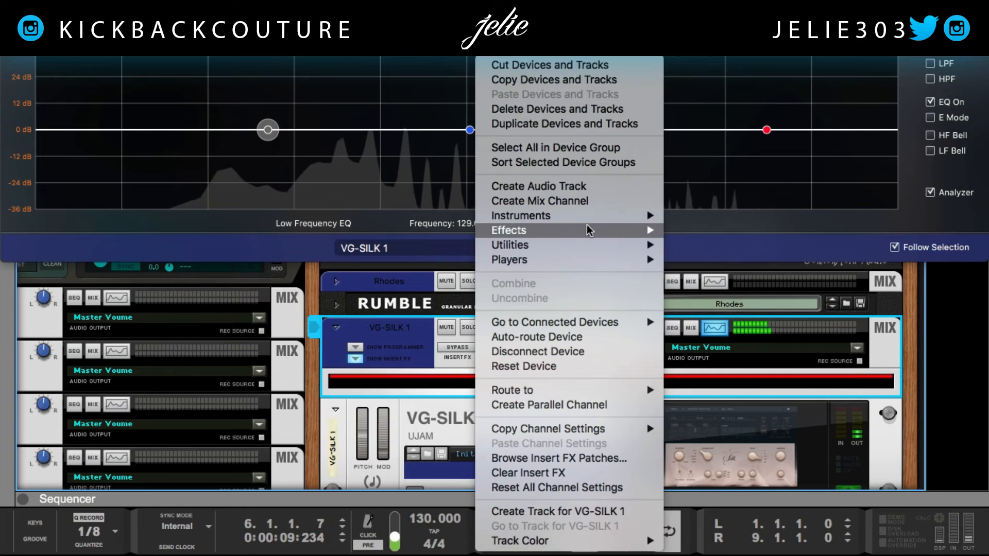
mouse_move(611, 234)
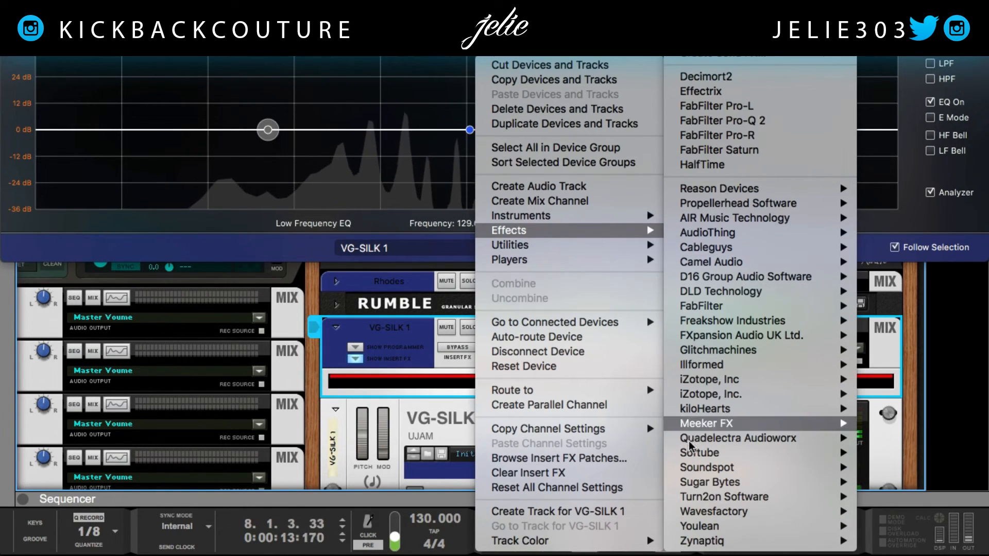
mouse_move(694, 452)
click(641, 466)
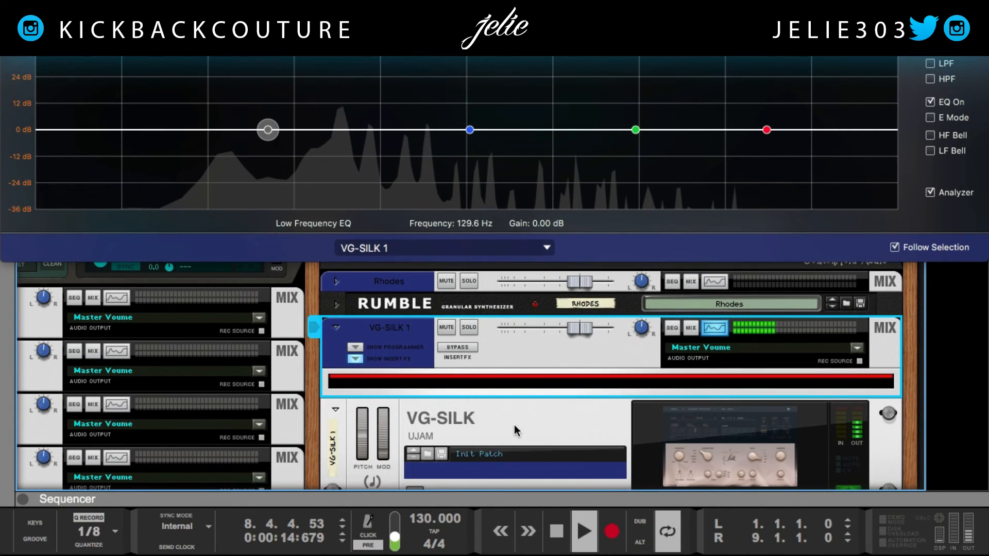
Raise the Saturation Knob's amount well past 7.3 and lower the VG-SILK 1 channel fader to compensate
drag(422, 444, 424, 397)
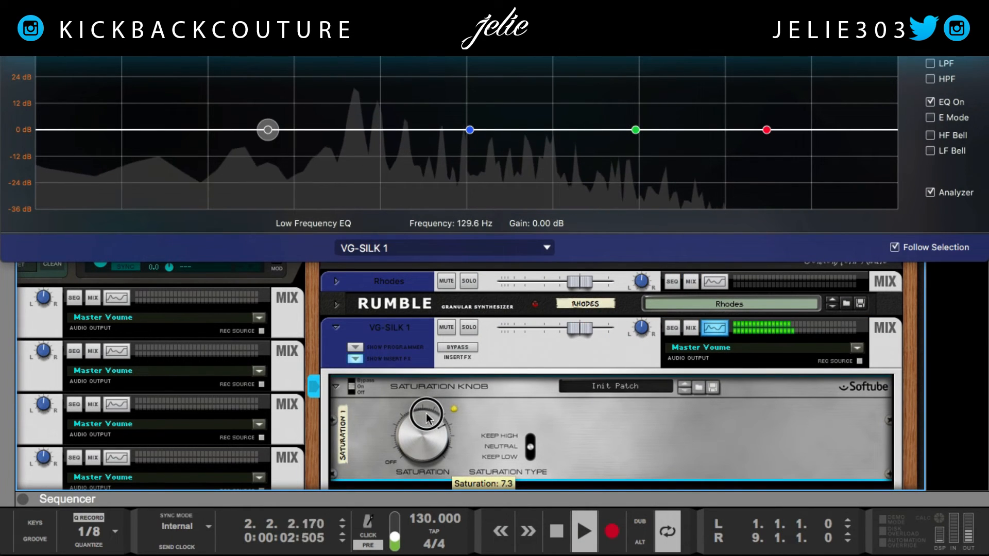
drag(579, 316, 542, 315)
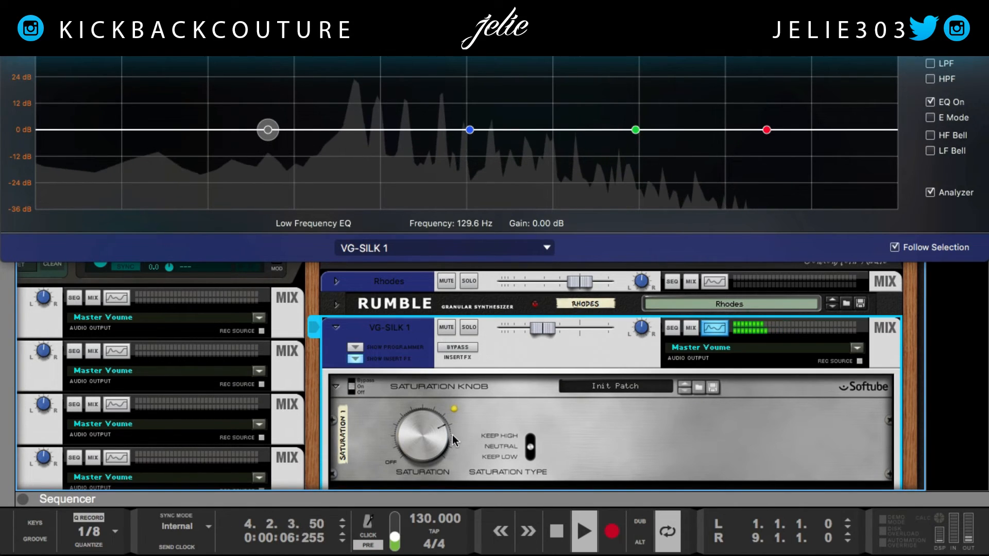
click(426, 434)
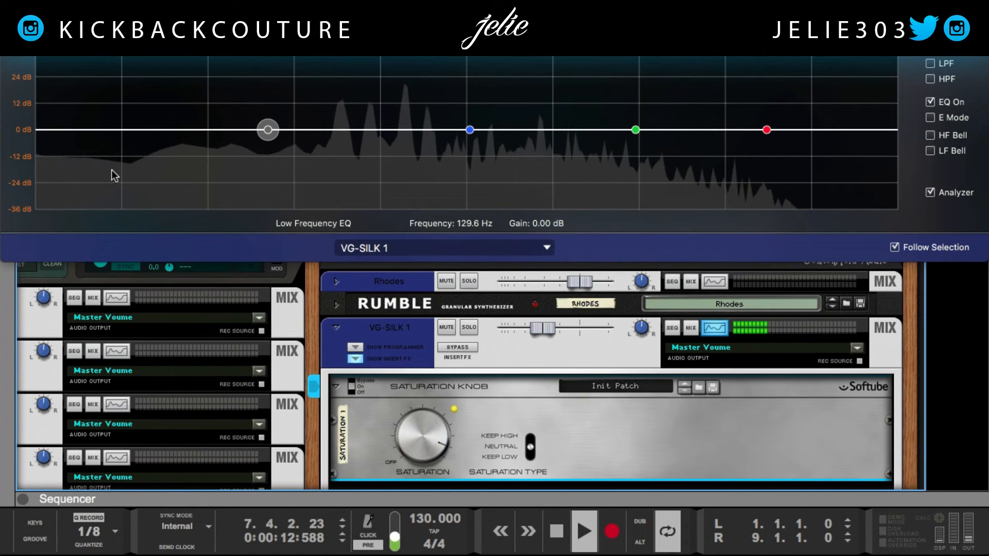
Compare VG-SILK 1 with and without its insert FX, leaving the inserts bypassed
click(455, 347)
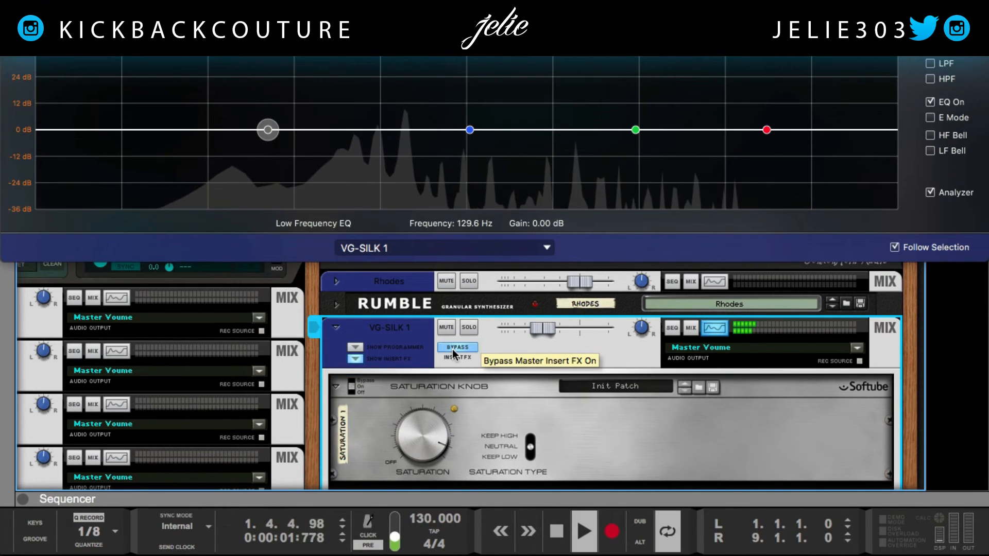
click(452, 348)
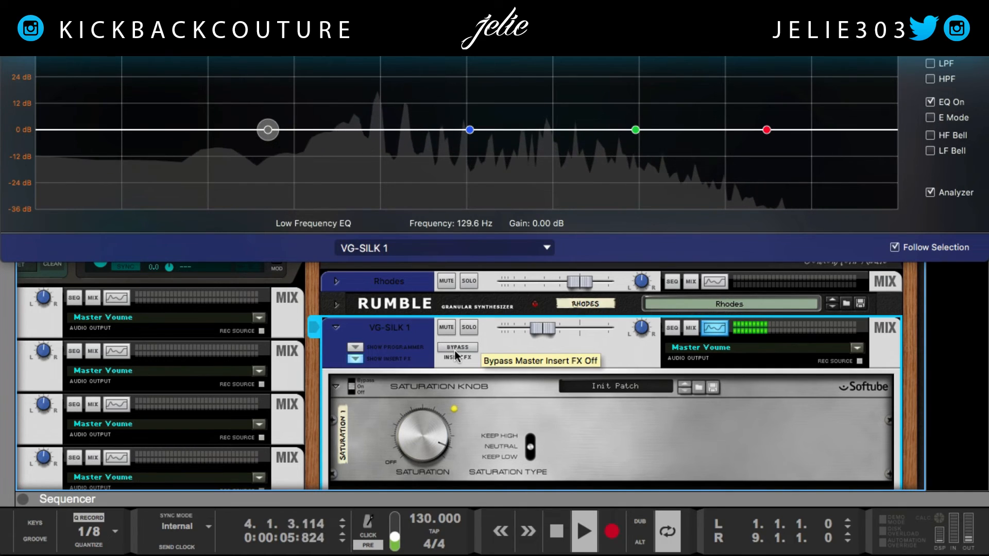
click(456, 348)
Add a FabFilter Pro-Q 2 effect after the Saturation Knob in the VG-SILK 1 insert FX
click(460, 399)
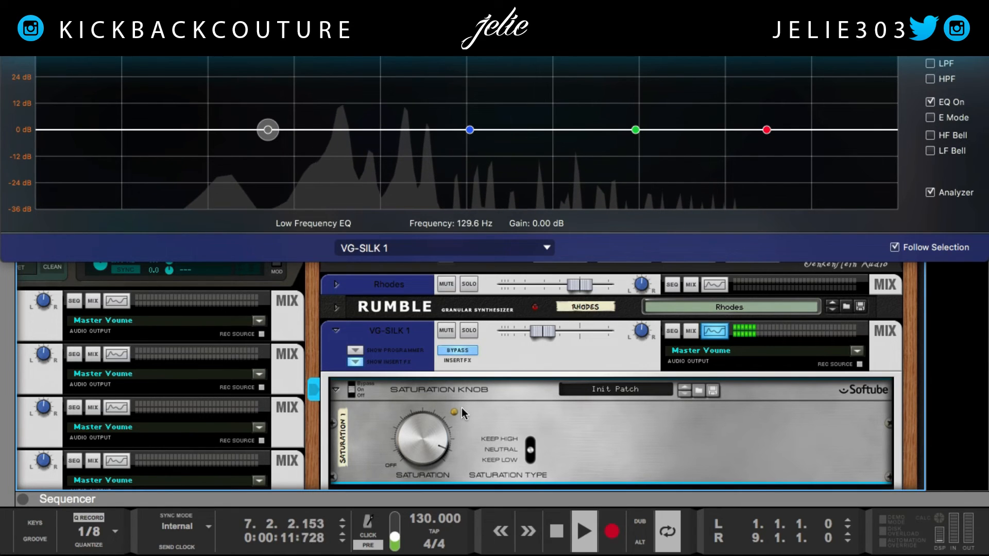
scroll(462, 410, down, 2)
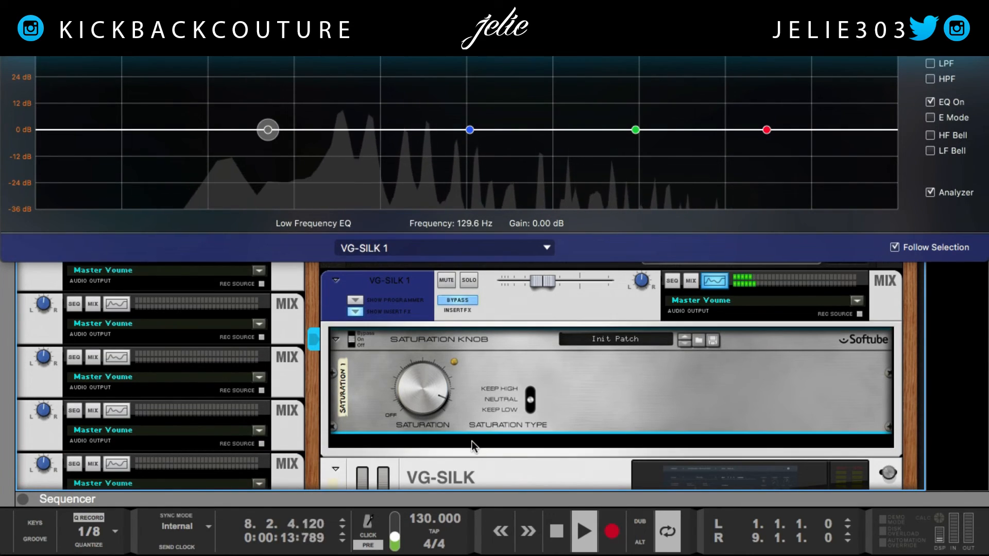
right_click(472, 441)
mouse_move(528, 231)
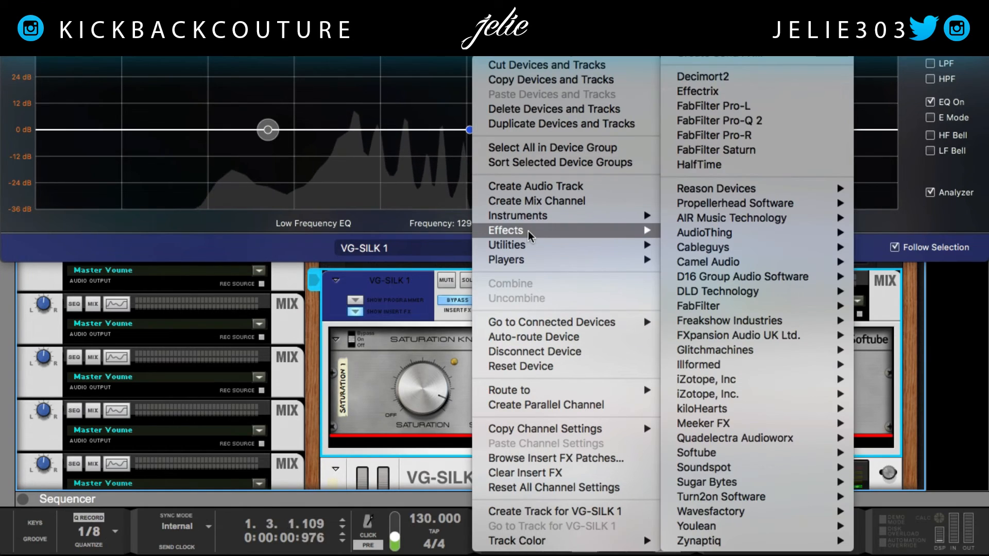
mouse_move(751, 191)
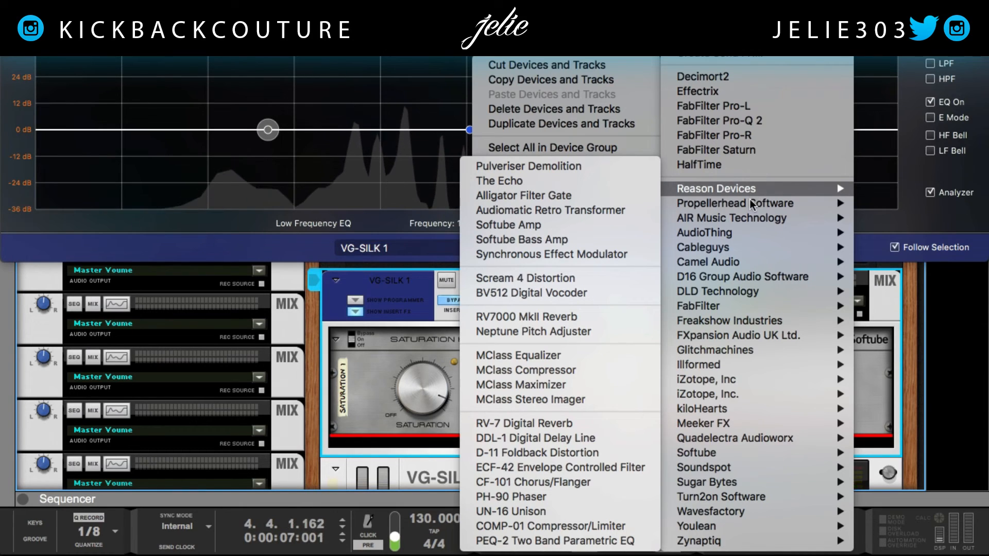
mouse_move(716, 444)
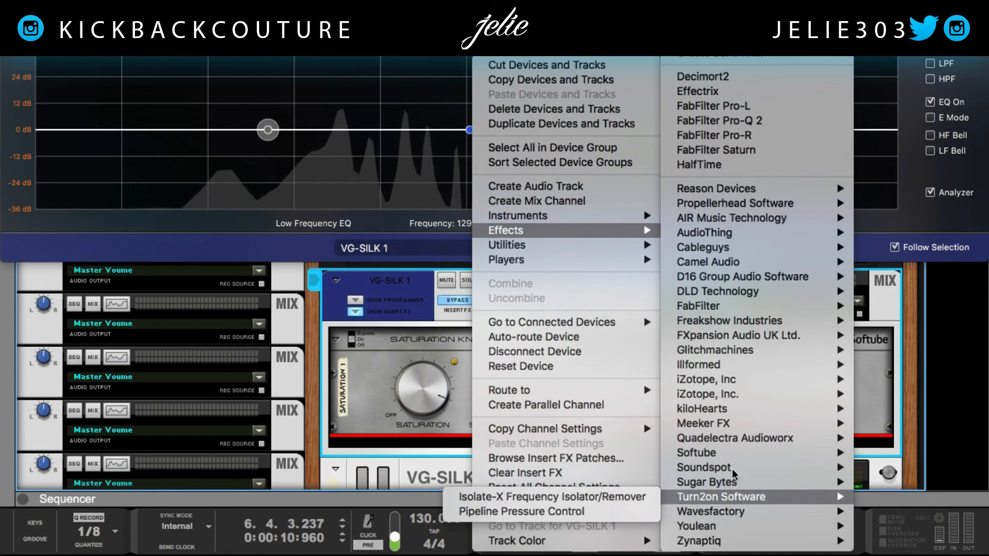
click(776, 121)
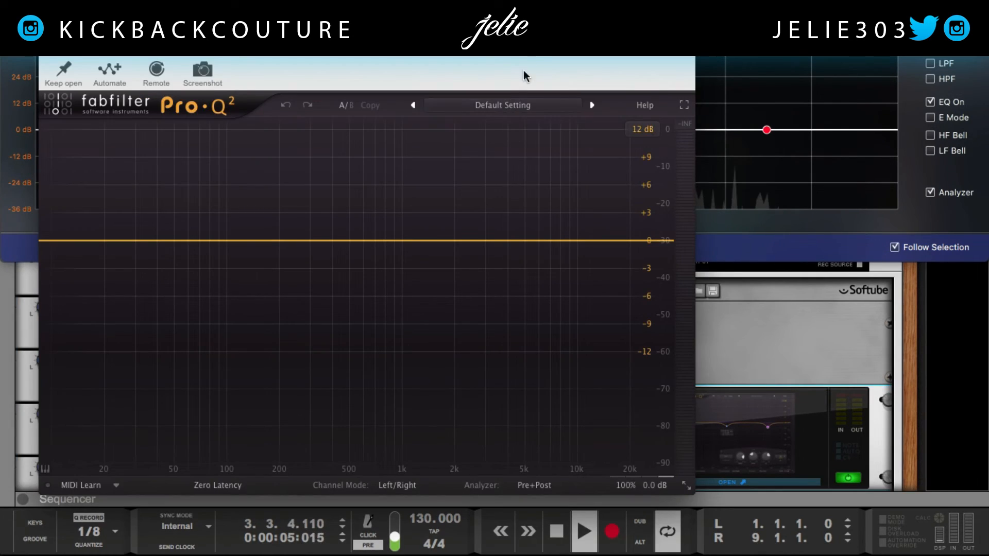
Add a low-frequency cut of about 7 dB in Pro-Q 2 and set the band's slope to 96 dB/oct
drag(523, 76, 829, 68)
drag(501, 237, 501, 296)
click(395, 424)
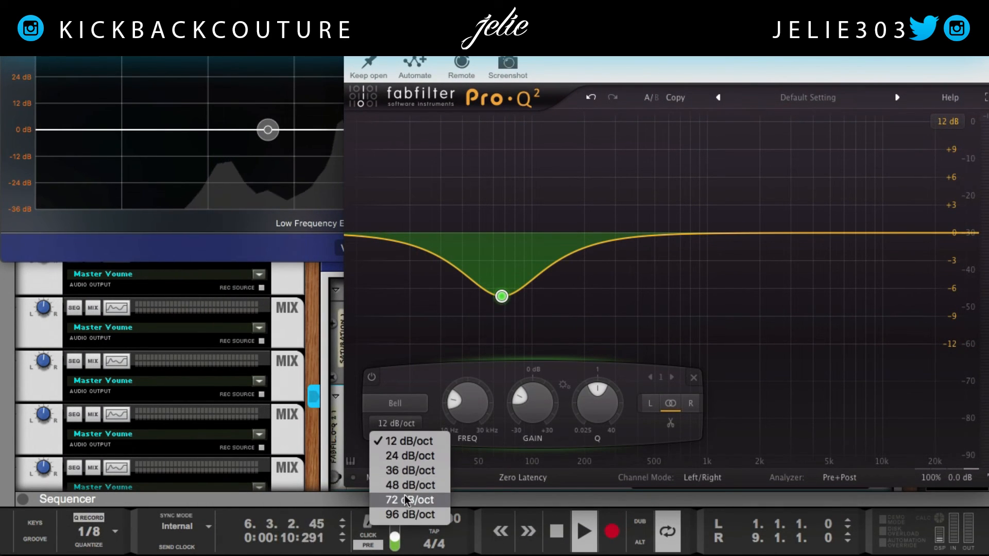
click(401, 515)
Change the Pro-Q 2 band to a Low Cut and raise its frequency to about 400 Hz
click(412, 402)
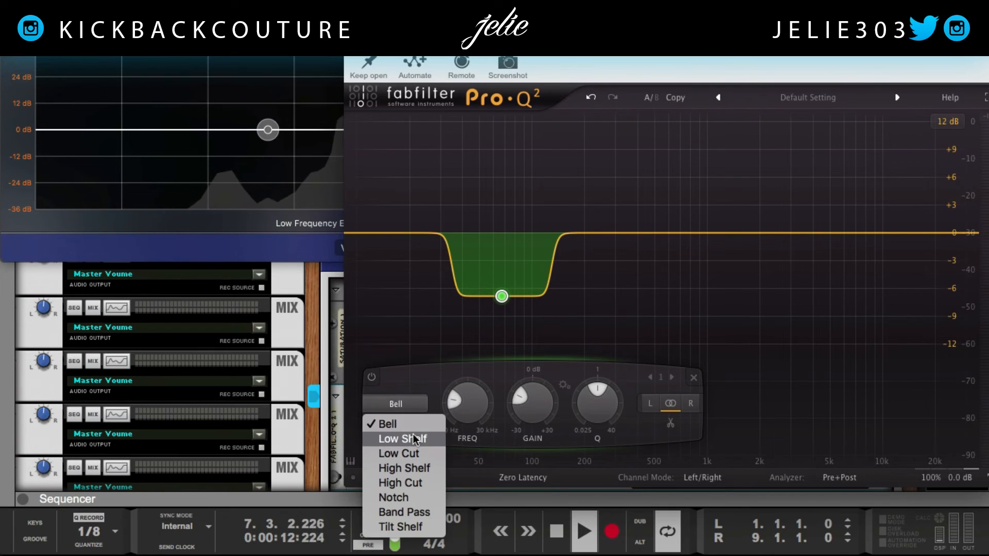
key(Escape)
click(417, 459)
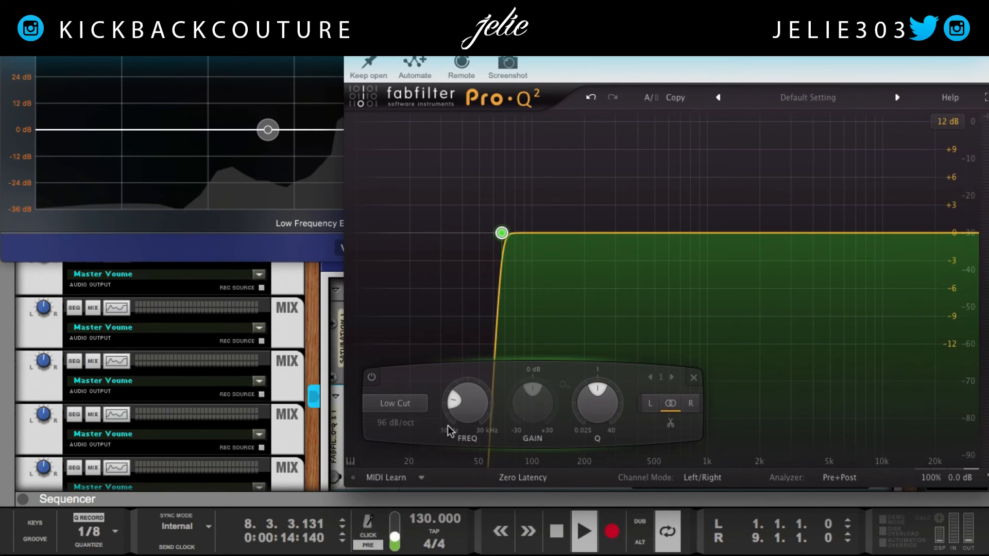
drag(471, 403, 495, 359)
Take the VG-SILK 1 insert FX out of bypass and raise the channel fader slightly with the Pro-Q 2 window closed
drag(438, 43, 614, 51)
scroll(394, 282, up, 3)
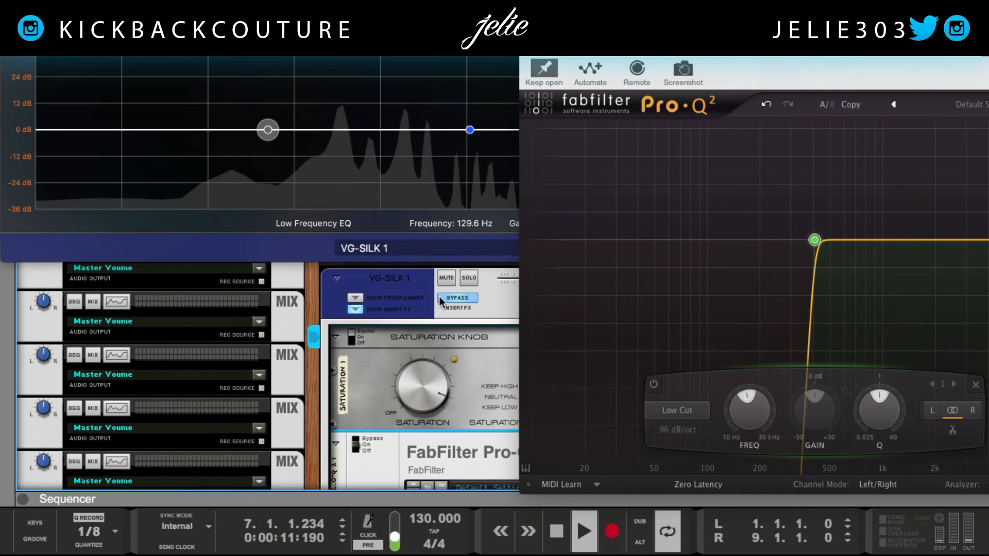
click(456, 298)
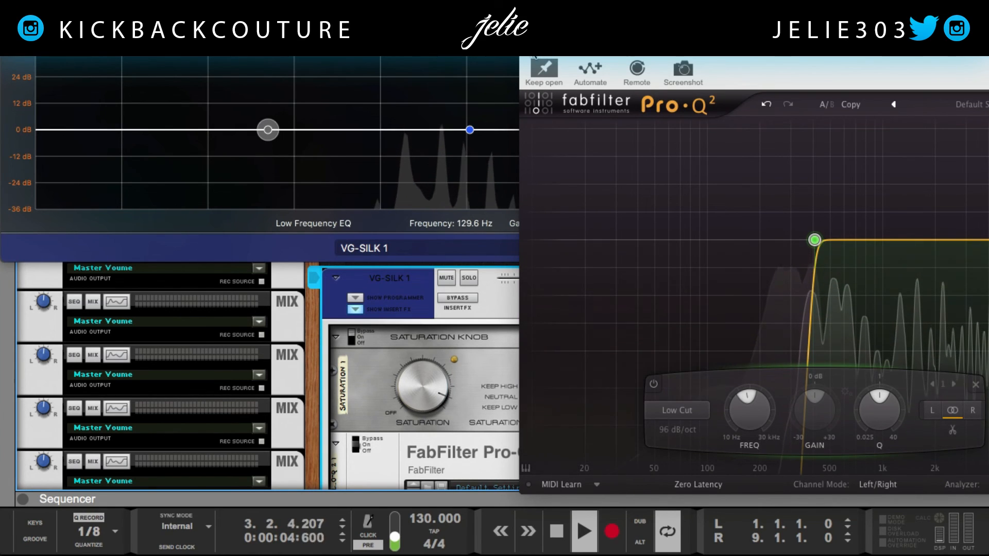
click(526, 59)
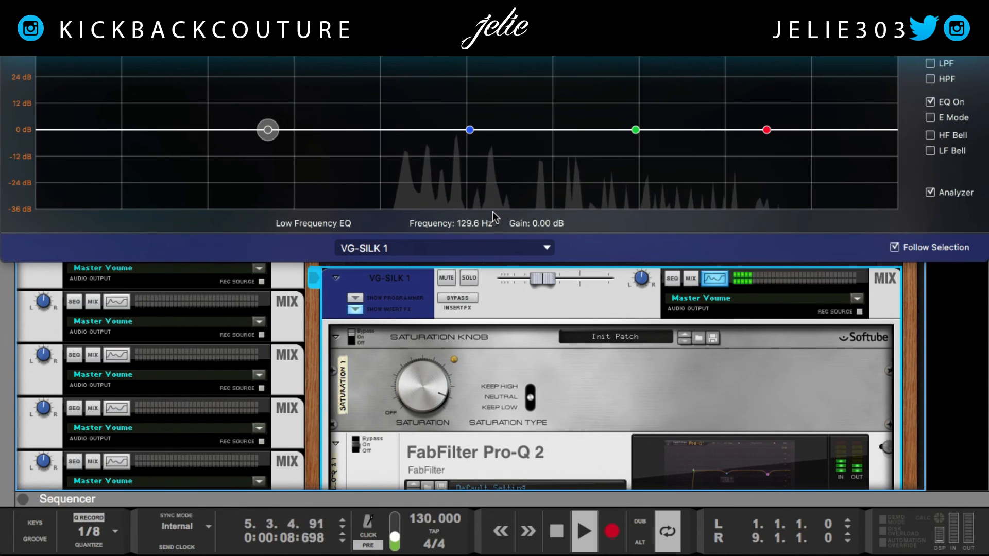
drag(541, 278, 559, 283)
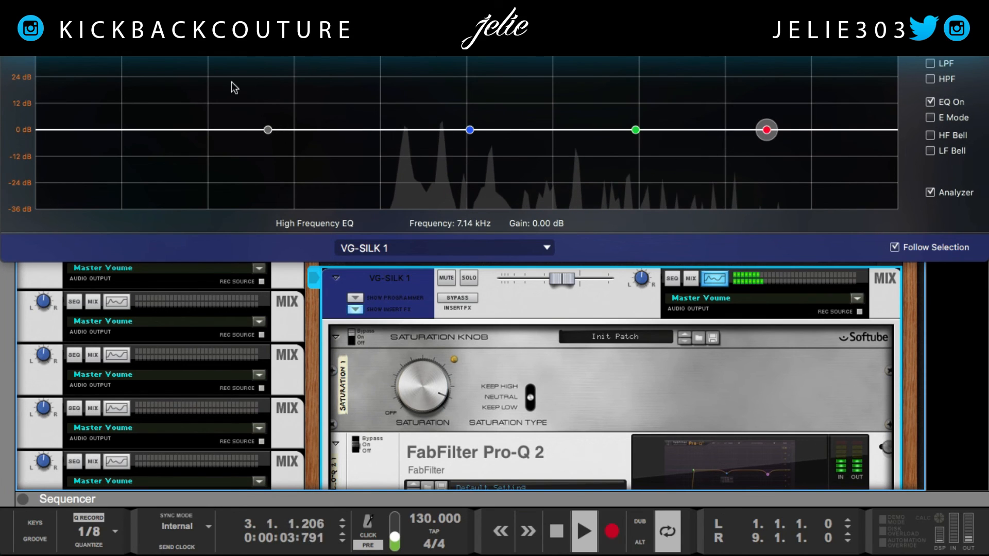
Close the Spectrum EQ window and create an automation lane for the HF frequency knob on VG-SILK 1's mixer channel
click(9, 27)
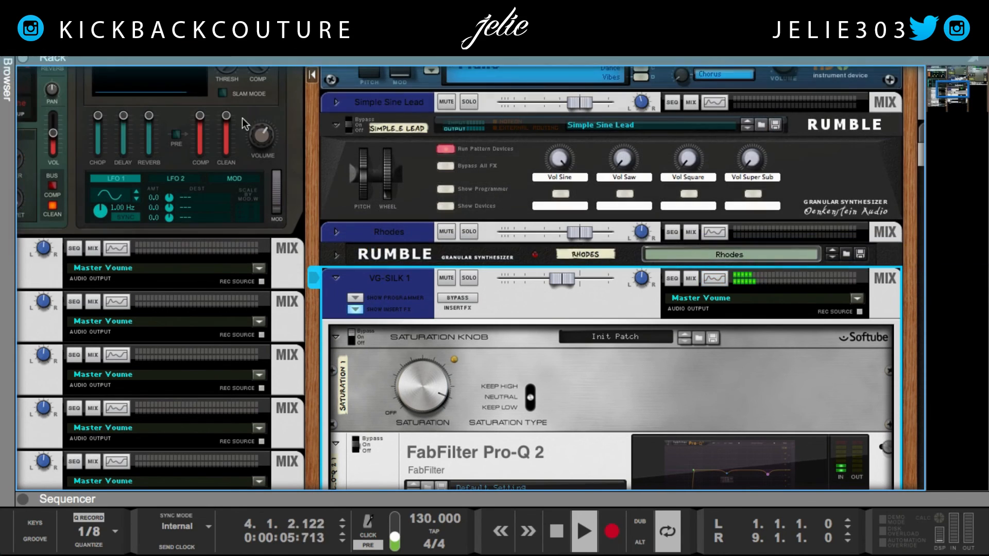
key(F5)
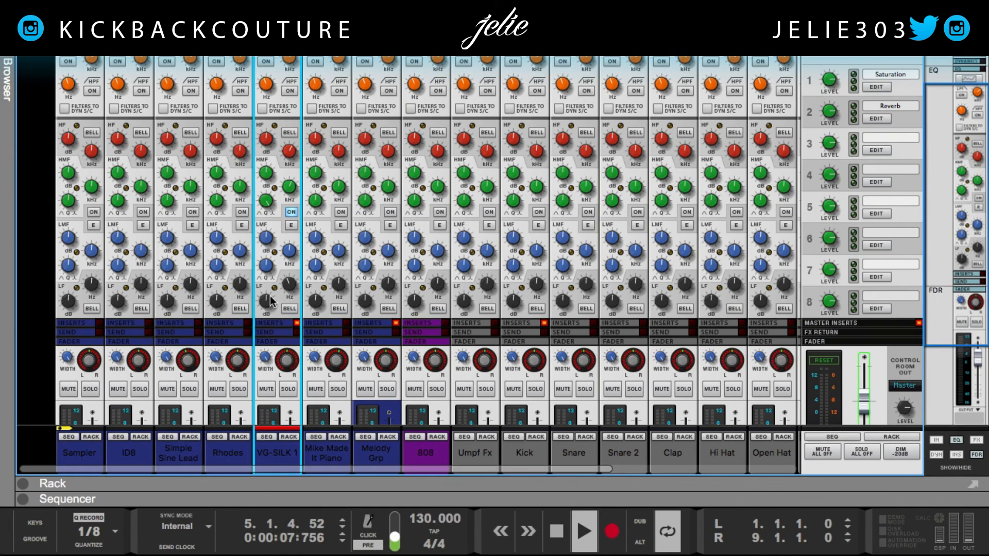
right_click(290, 150)
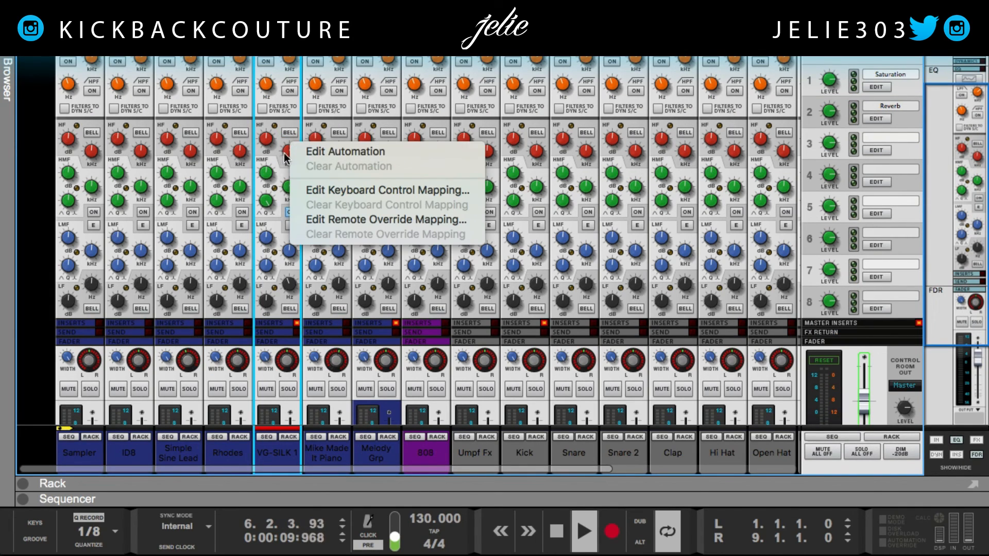
click(296, 151)
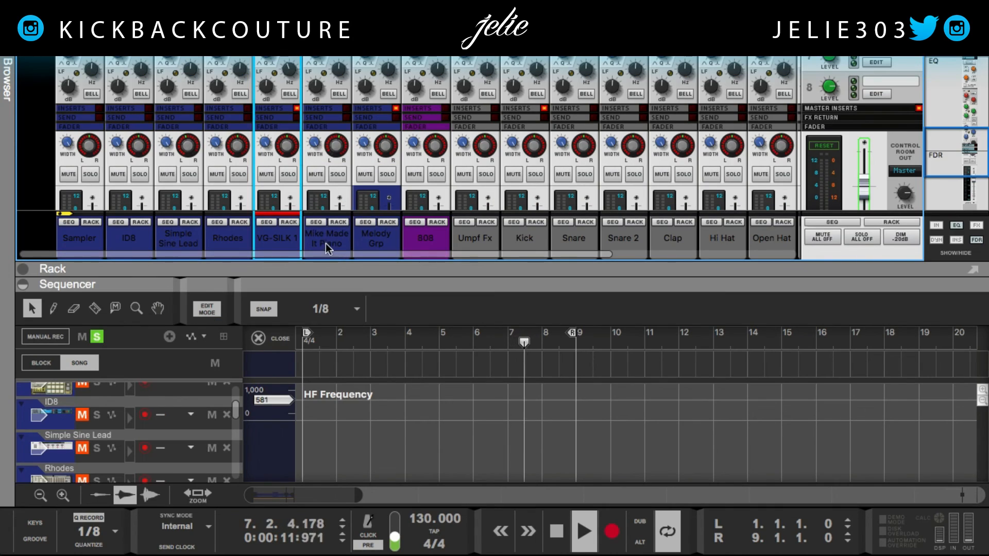
scroll(293, 170, up, 5)
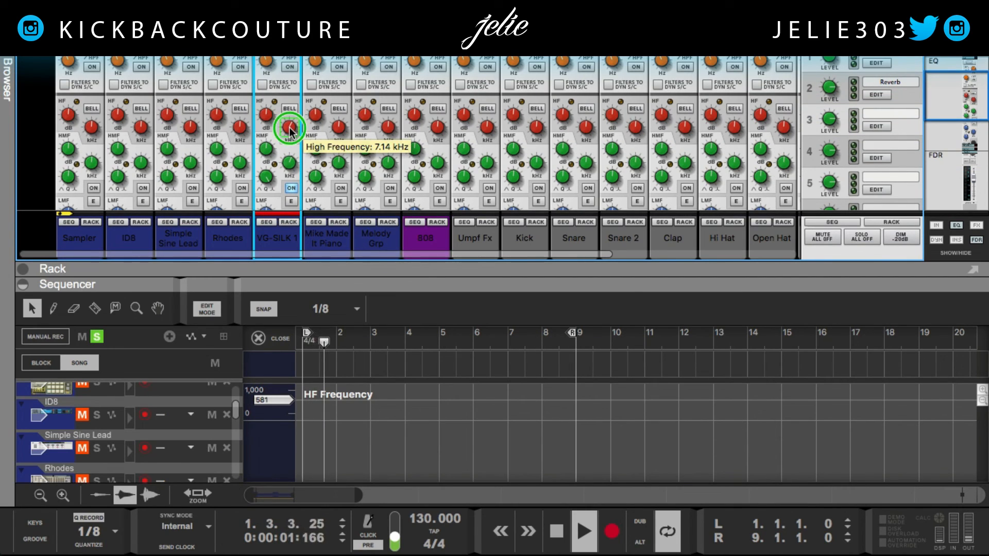
right_click(290, 129)
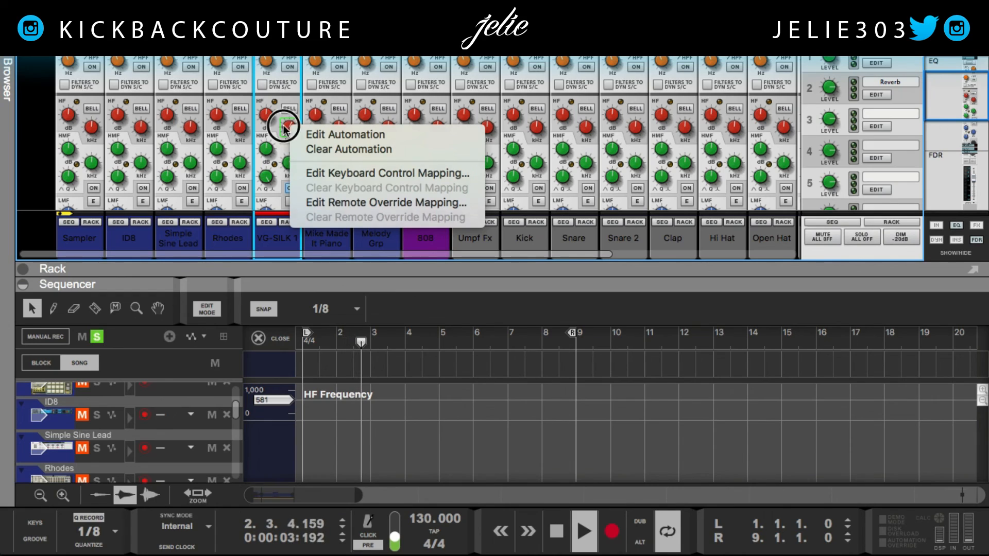
click(284, 125)
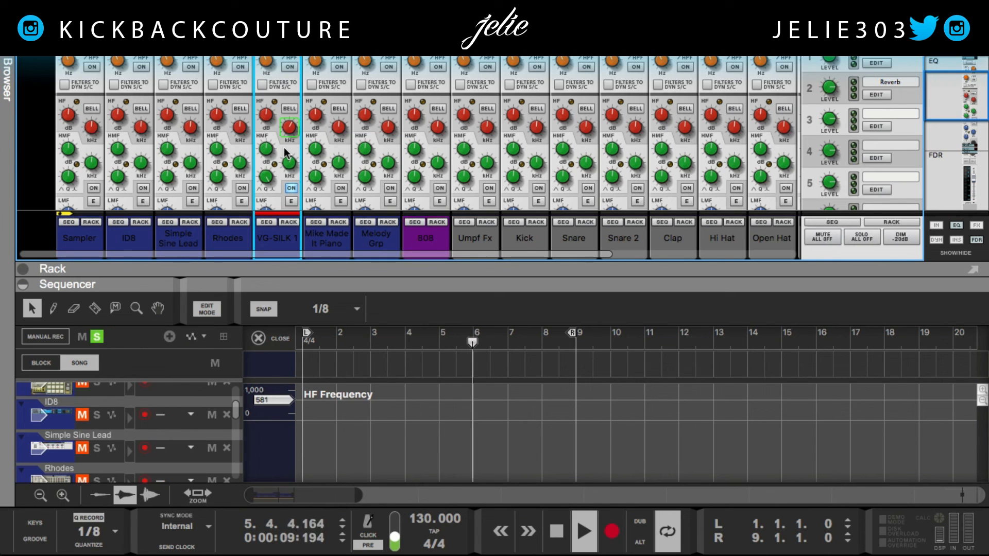
Record HF gain and frequency automation from the song start by moving VG-SILK 1's high-frequency band in the Spectrum EQ window
key(F2)
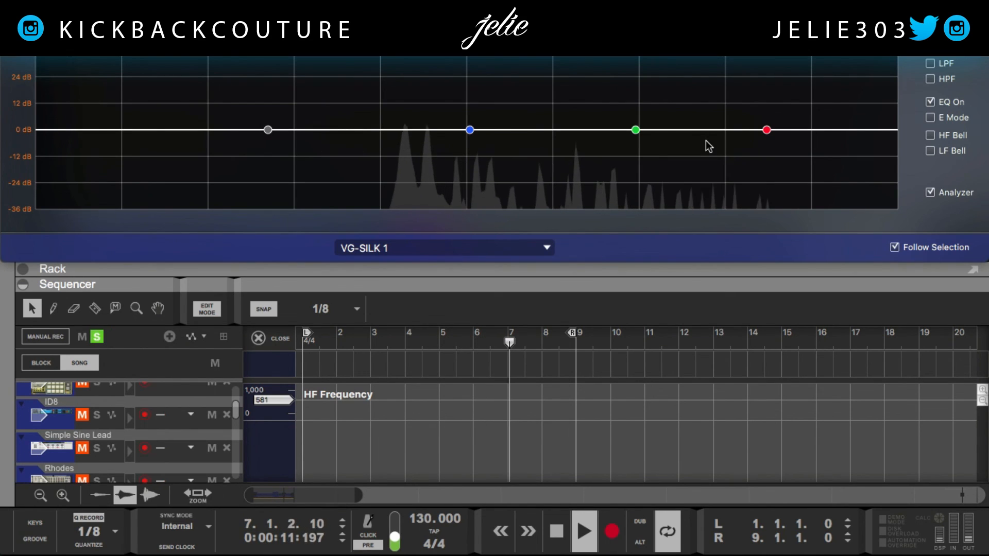
key(F2)
key(F2)
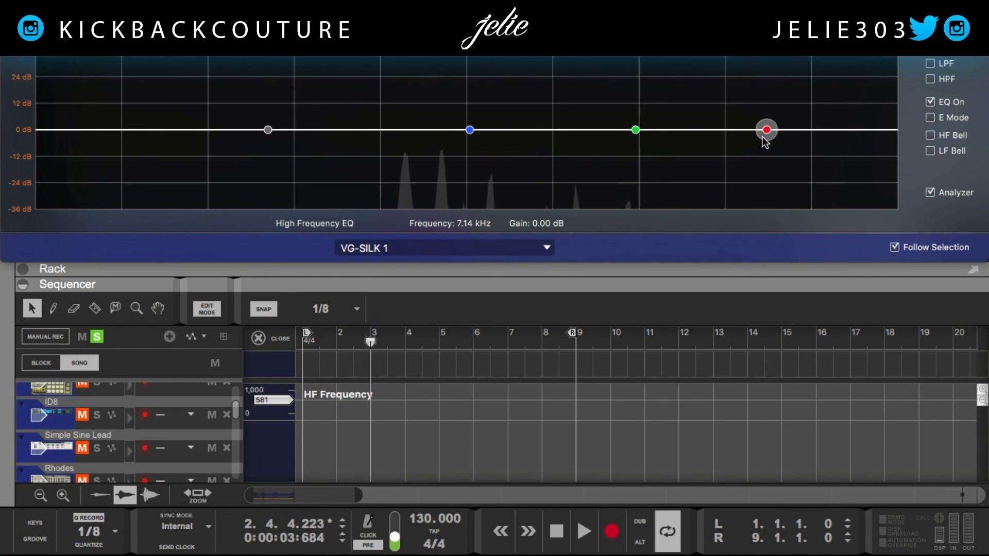
key(super+Return)
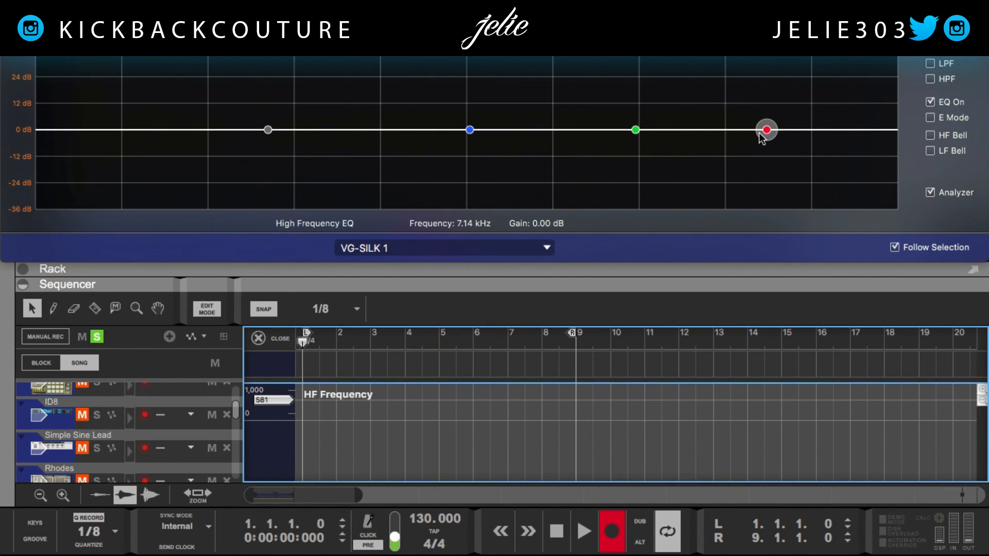
drag(766, 131, 771, 123)
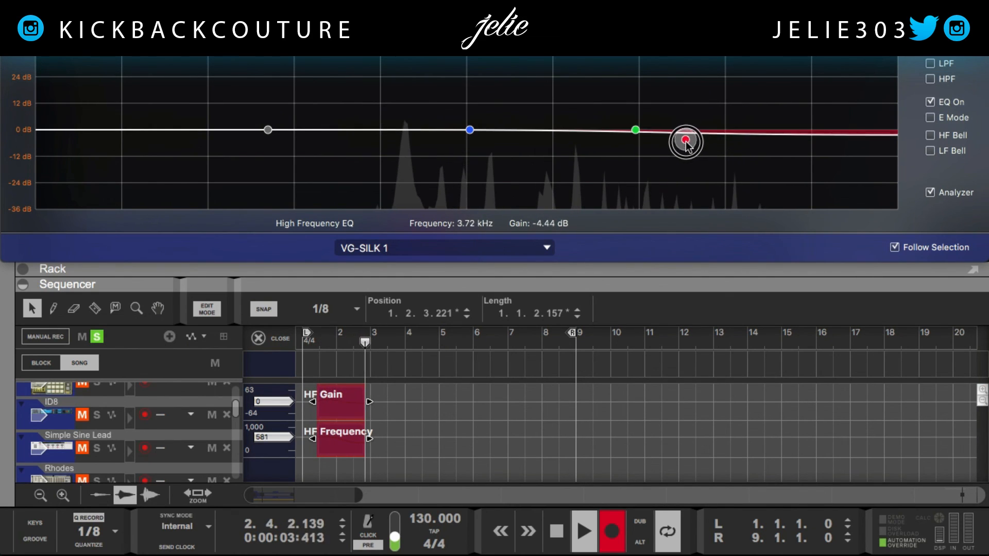
drag(714, 164, 586, 138)
key(space)
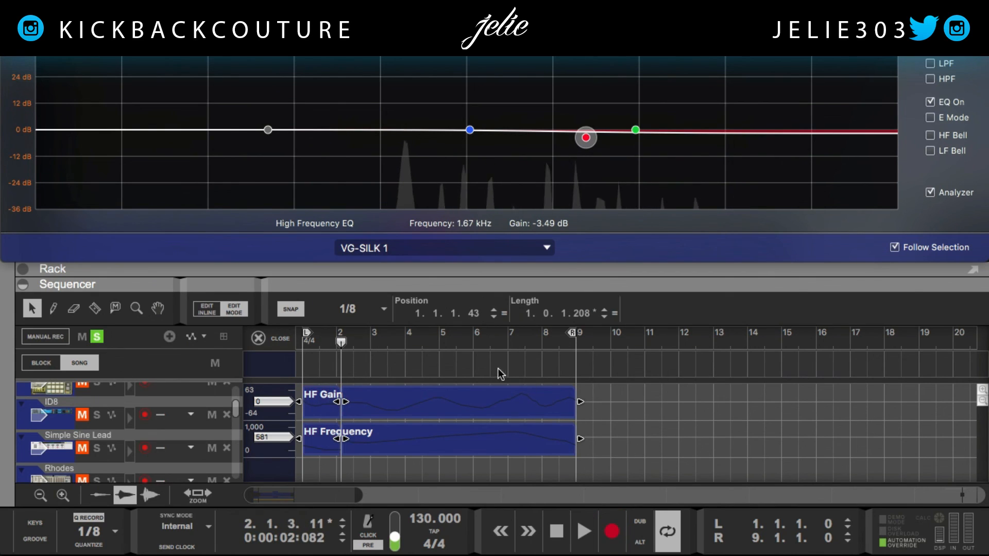
Inspect the recorded HF Gain and HF Frequency automation clips in the sequencer
click(655, 401)
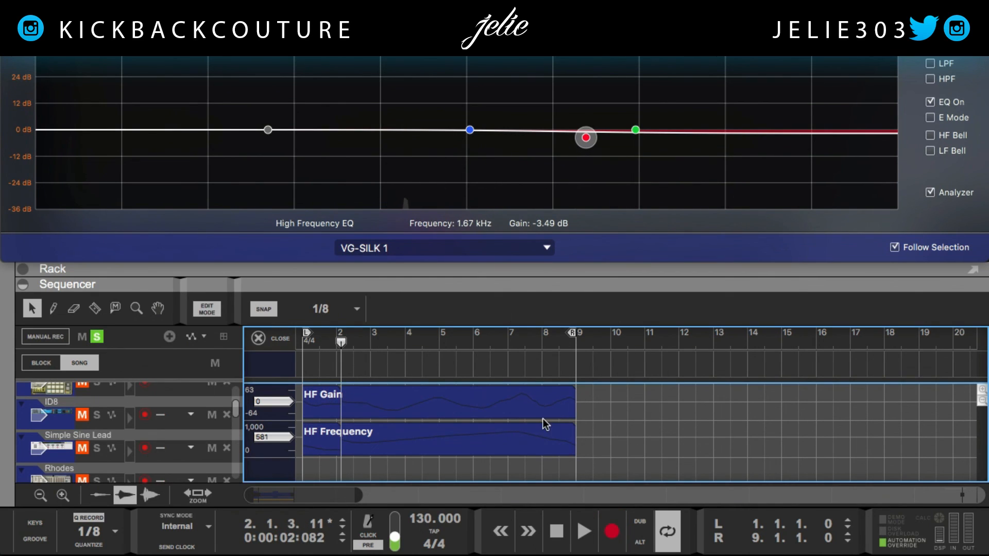
double_click(421, 443)
click(616, 387)
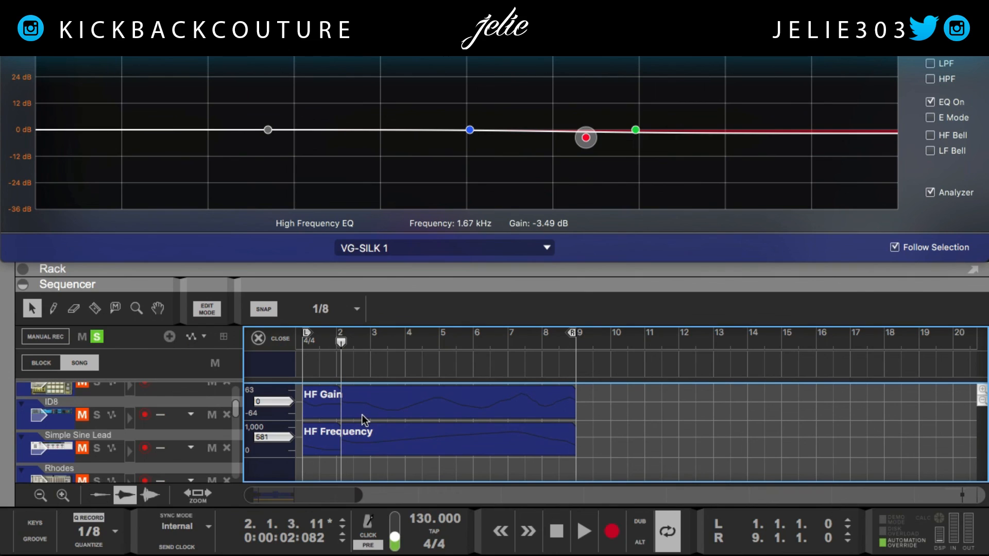